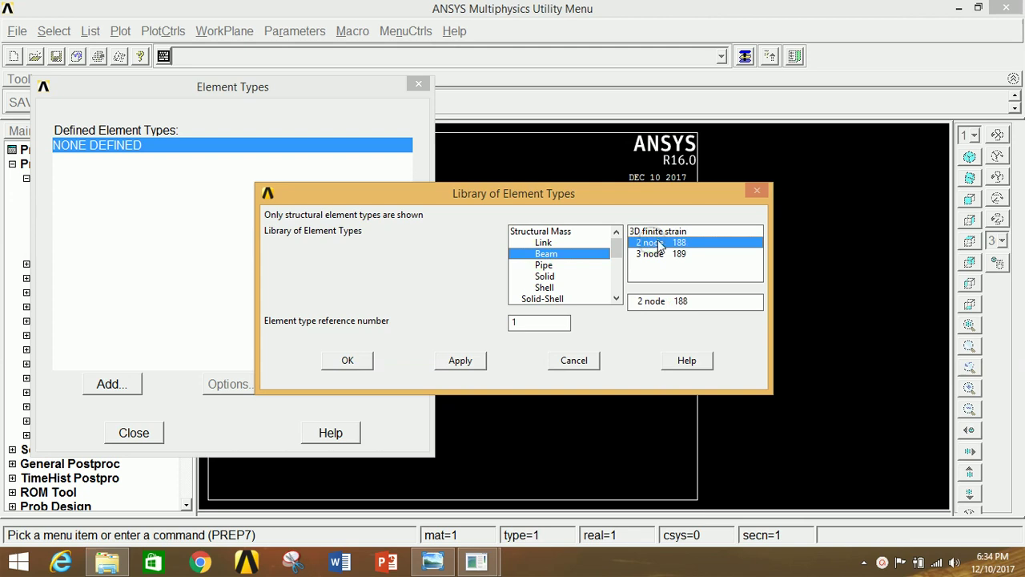
# Step: Add the Beam 2 node 188 element type with reference number 1 and close the element type definitions
pyautogui.click(349, 361)
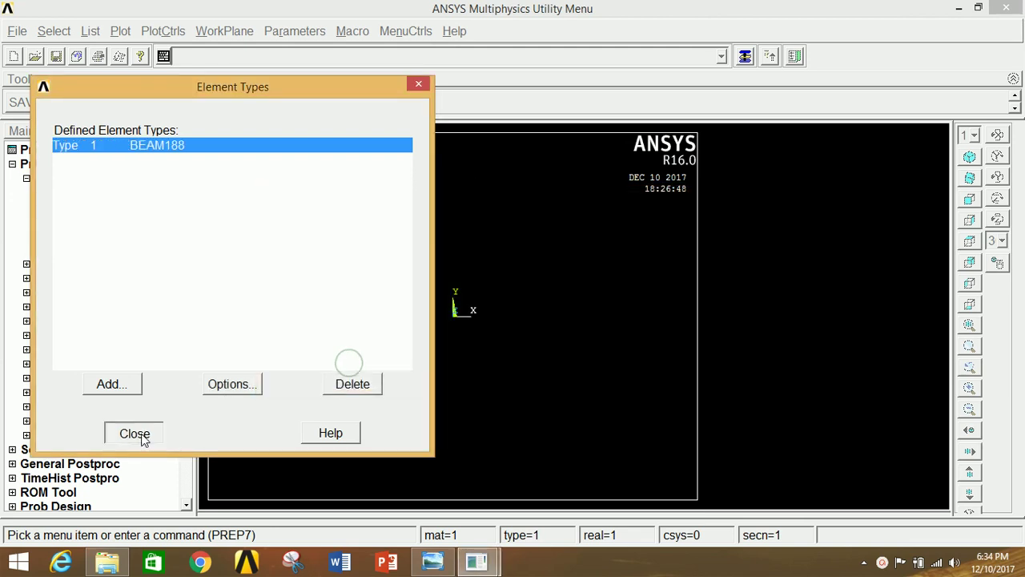
pyautogui.click(138, 433)
pyautogui.click(64, 179)
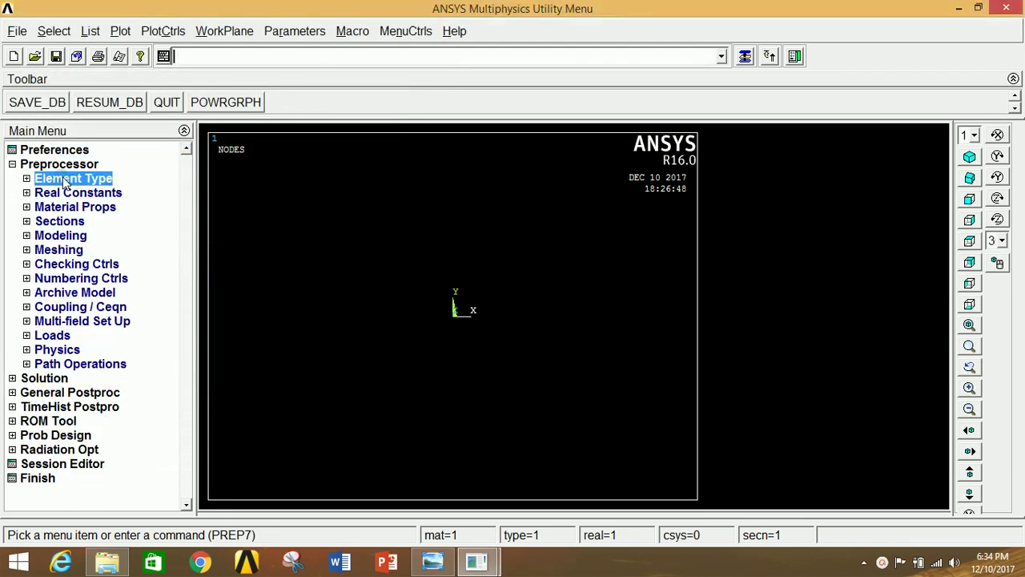
# Step: Open the structural linear elastic isotropic properties for material model number 1
pyautogui.click(73, 208)
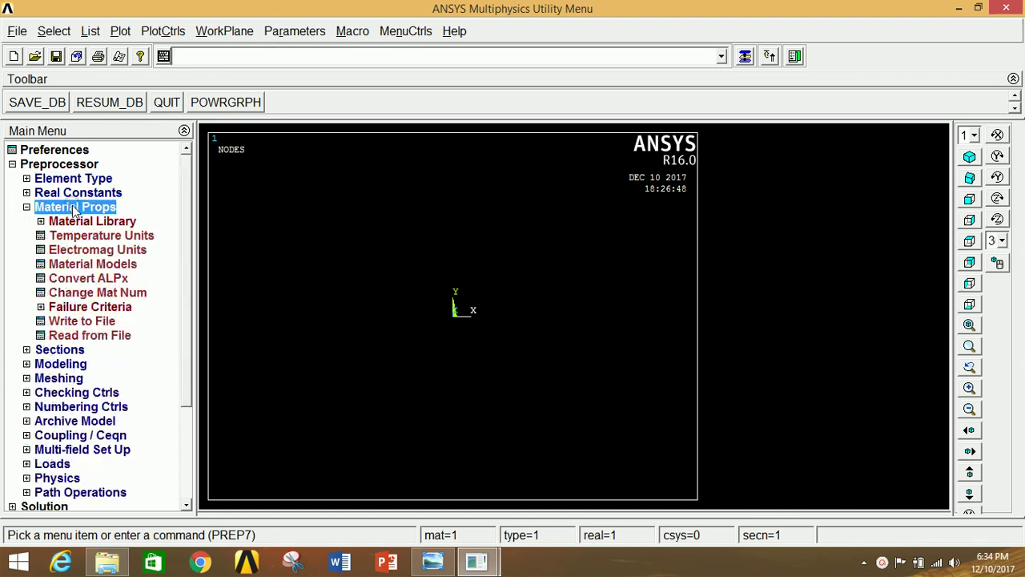
pyautogui.click(96, 264)
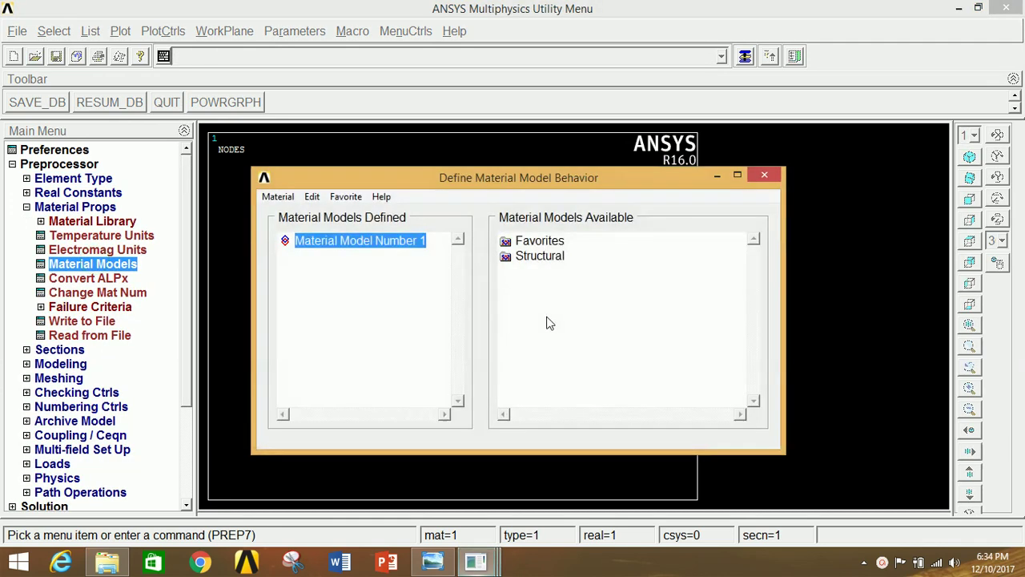
pyautogui.doubleClick(538, 256)
pyautogui.doubleClick(554, 271)
pyautogui.doubleClick(578, 286)
pyautogui.doubleClick(605, 302)
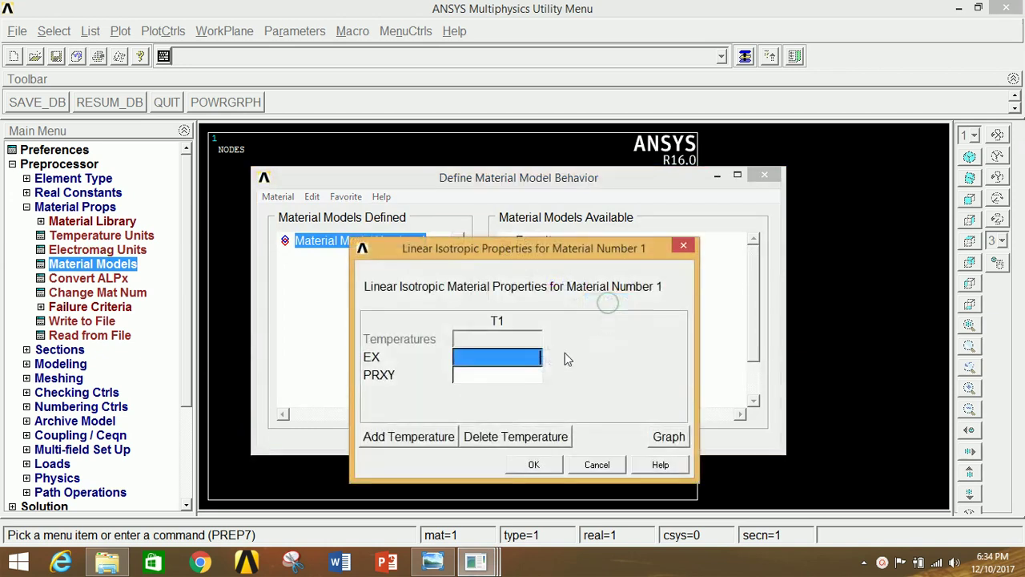
# Step: Consult the PB1 problem image in Windows Photo Viewer, then set EX to 2E5 and PRXY to 0.27 for material 1
pyautogui.click(439, 568)
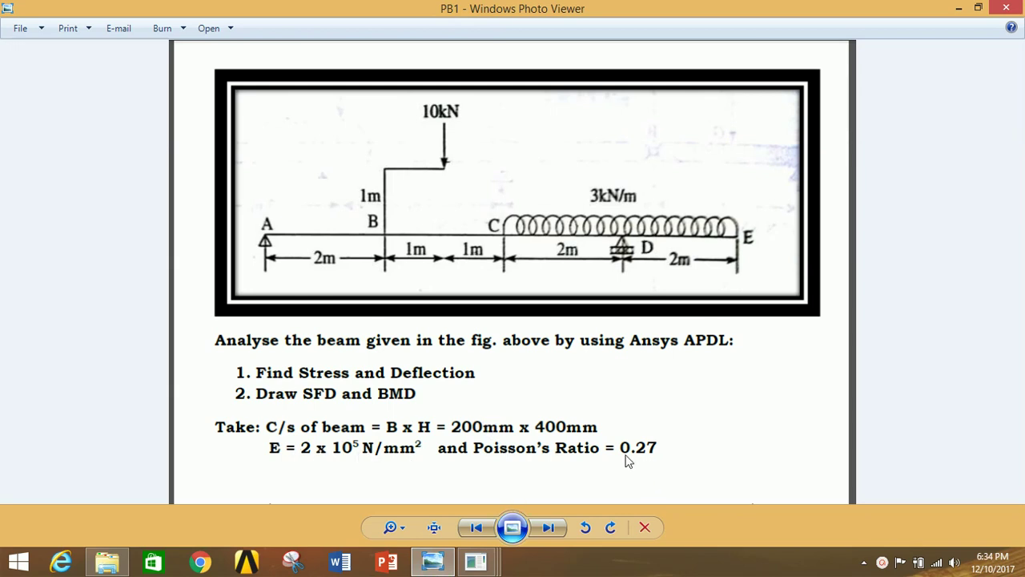
pyautogui.moveTo(477, 562)
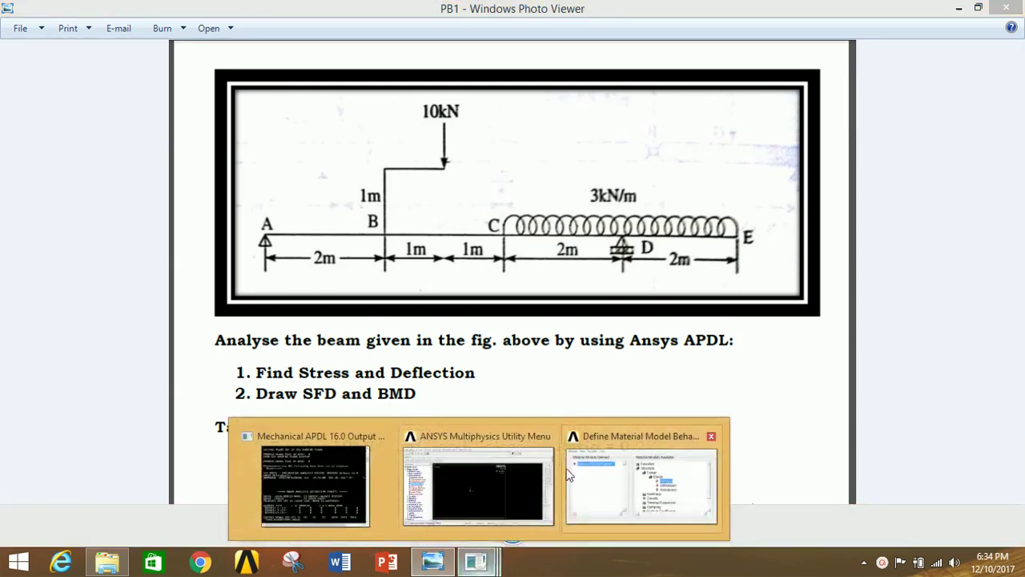
pyautogui.click(490, 478)
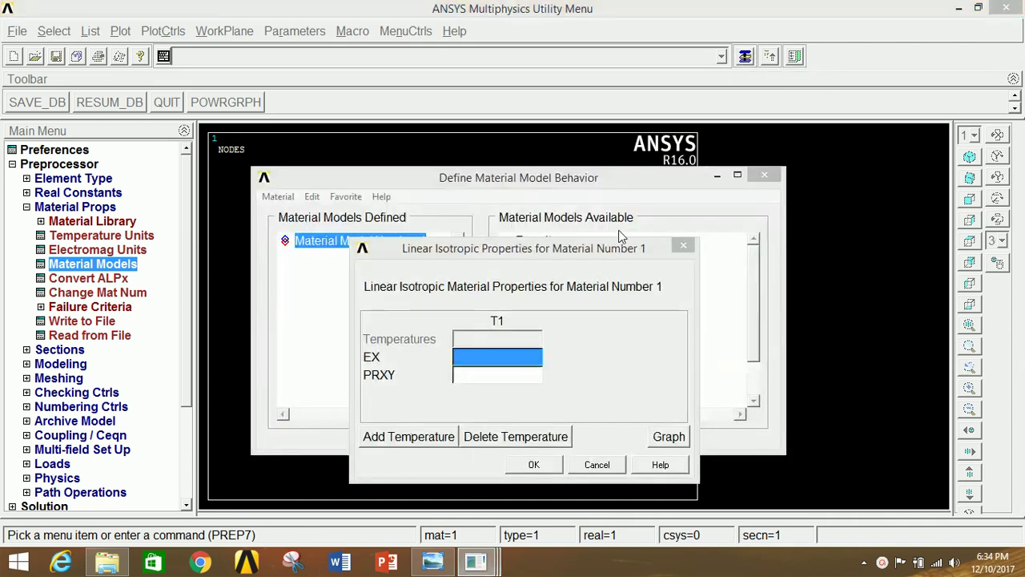
pyautogui.click(530, 362)
pyautogui.click(530, 360)
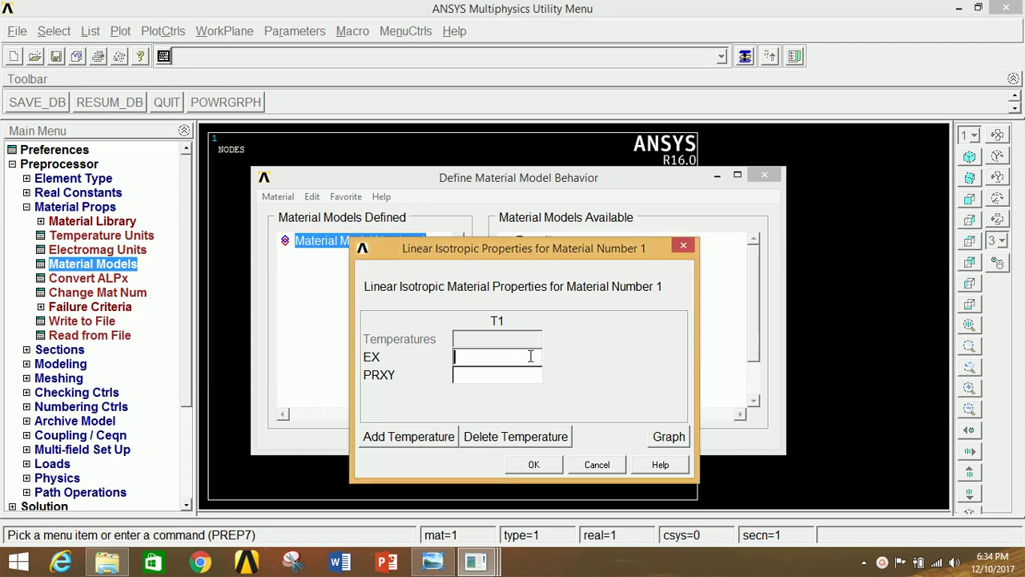
pyautogui.write('2E5')
pyautogui.press('Tab')
pyautogui.write('0')
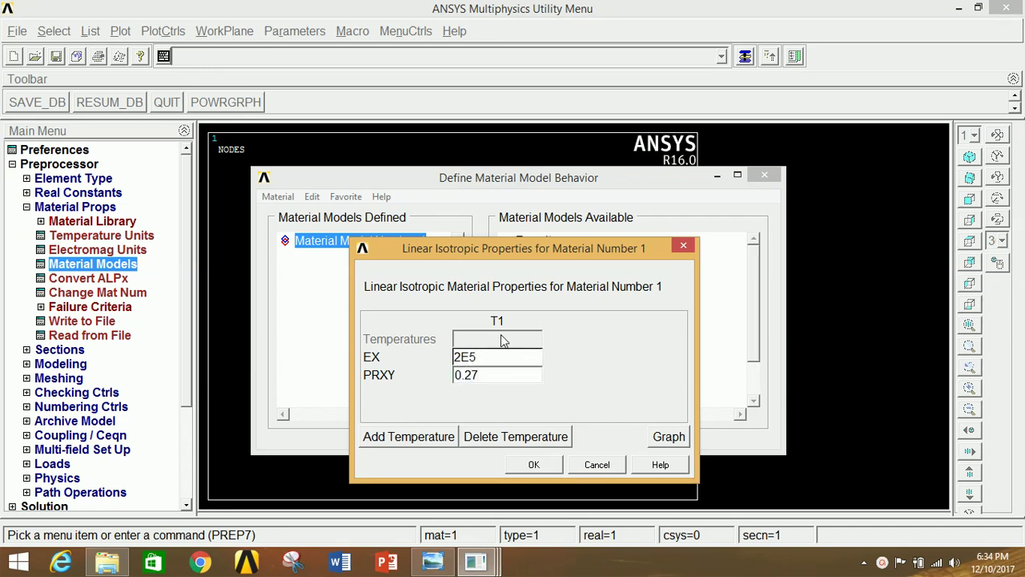
pyautogui.click(535, 465)
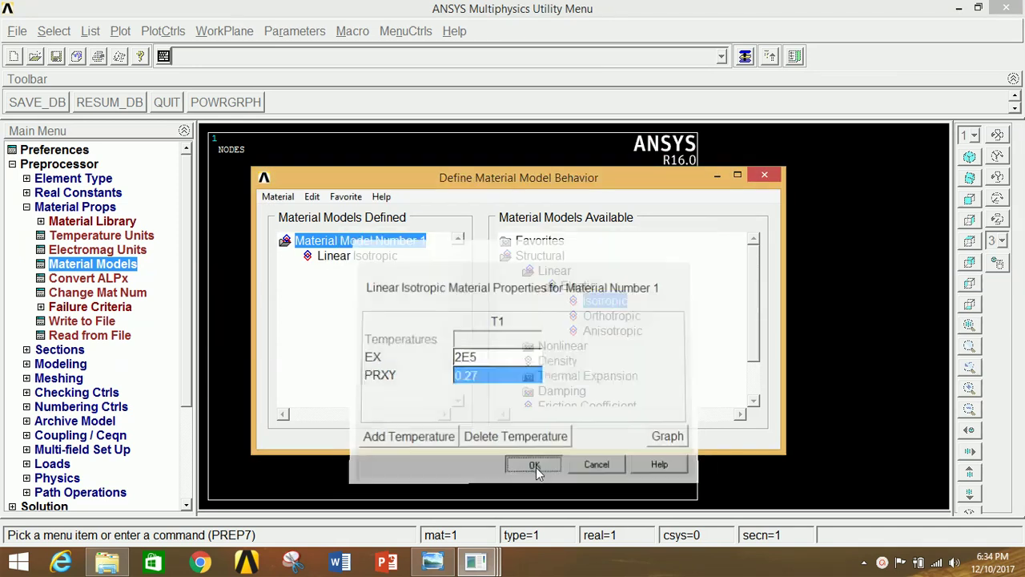
pyautogui.click(763, 173)
pyautogui.click(77, 208)
# Step: Open the common beam section definition and check the cross-section dimensions in the PB1 problem image in Windows Photo Viewer
pyautogui.click(72, 222)
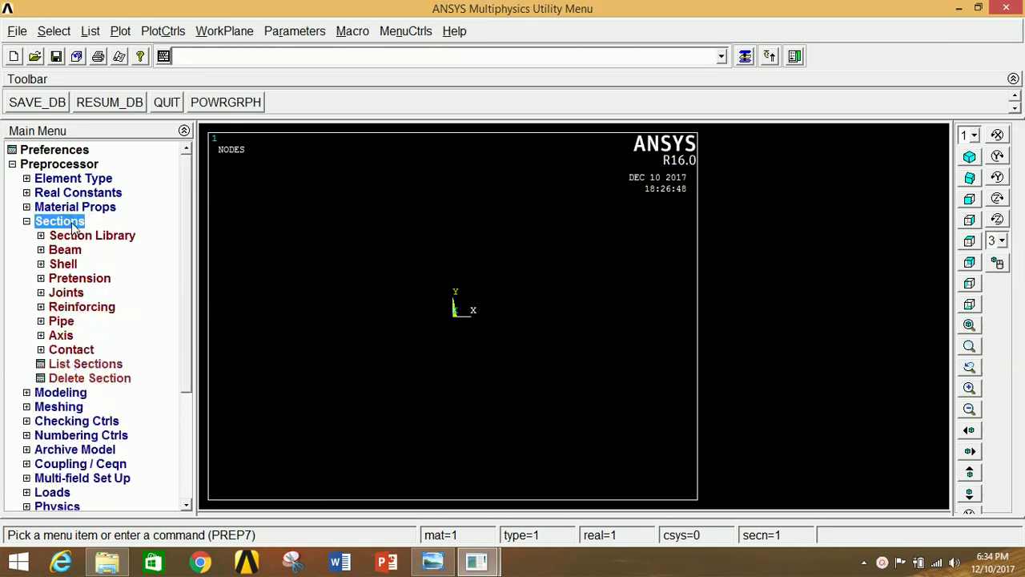
pyautogui.click(74, 250)
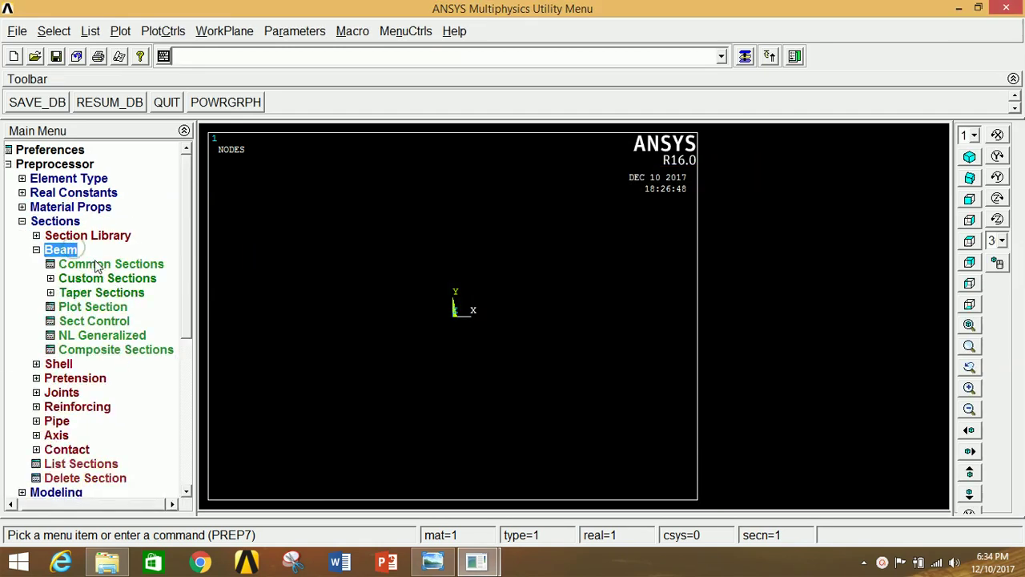
pyautogui.click(94, 264)
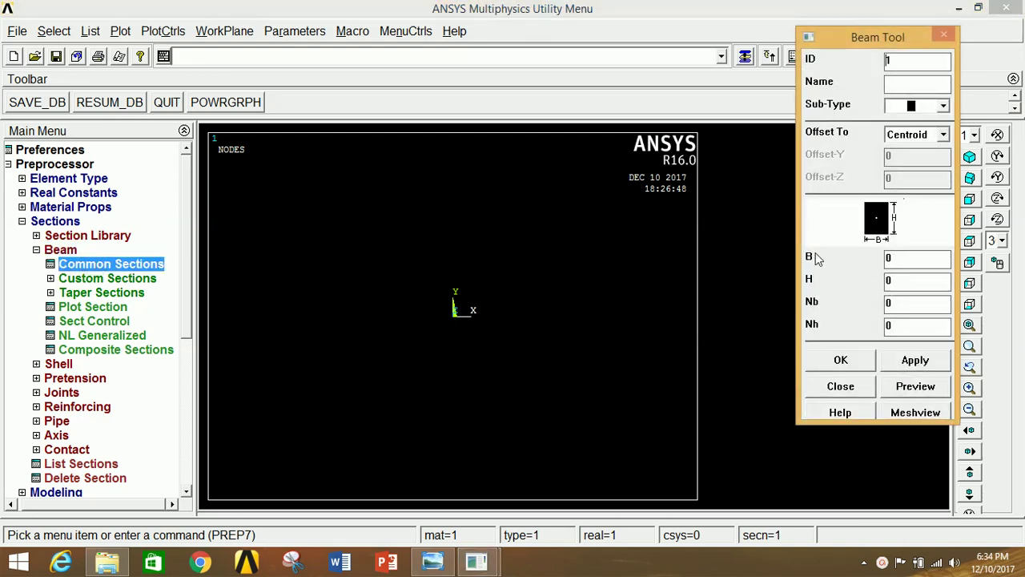
pyautogui.click(432, 562)
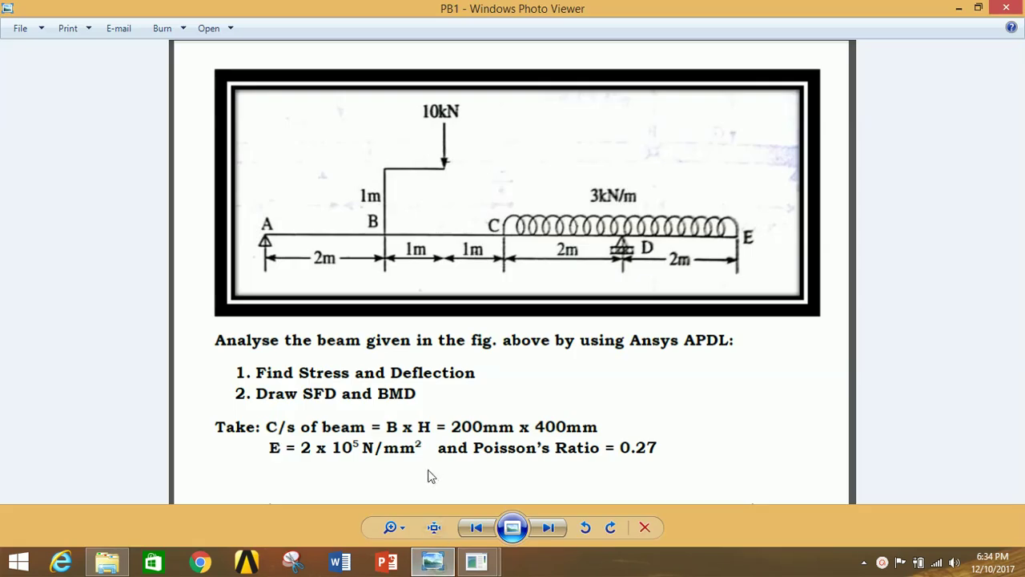
pyautogui.moveTo(480, 563)
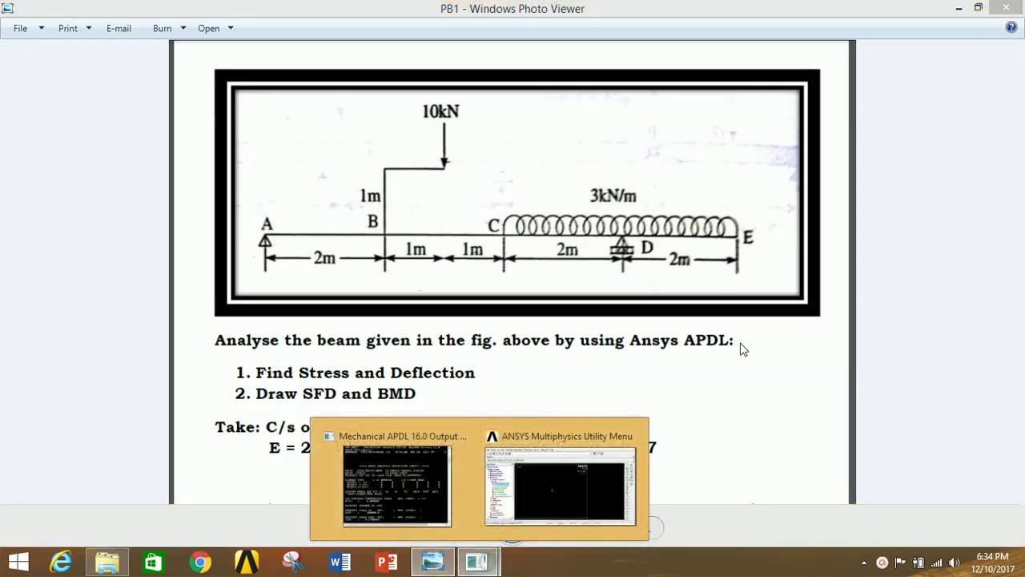
pyautogui.click(553, 465)
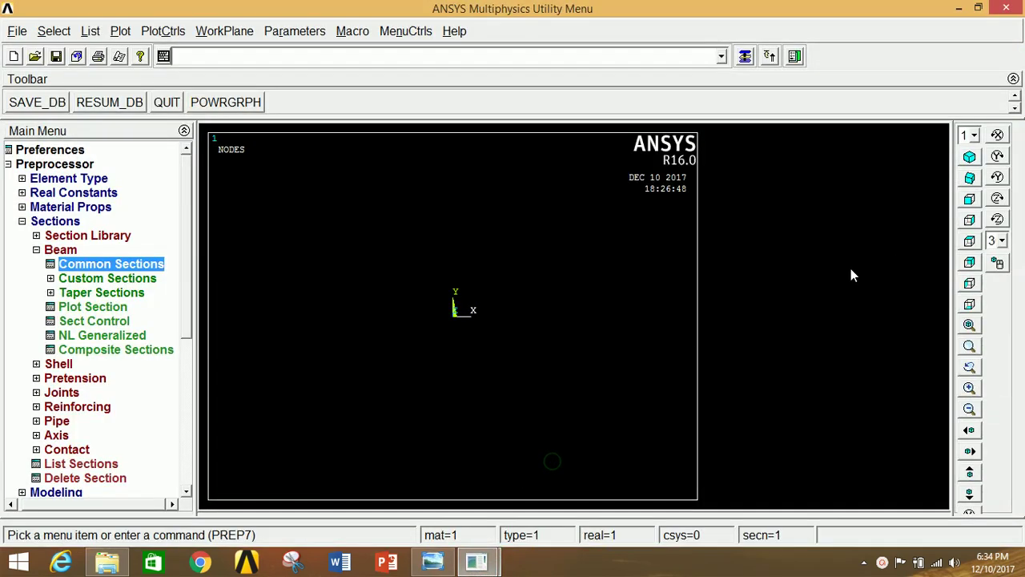
# Step: Define rectangular beam section 1 with B 200 and H 400, previewing it before accepting
pyautogui.click(745, 56)
pyautogui.doubleClick(907, 258)
pyautogui.write('200')
pyautogui.doubleClick(902, 279)
pyautogui.write('400')
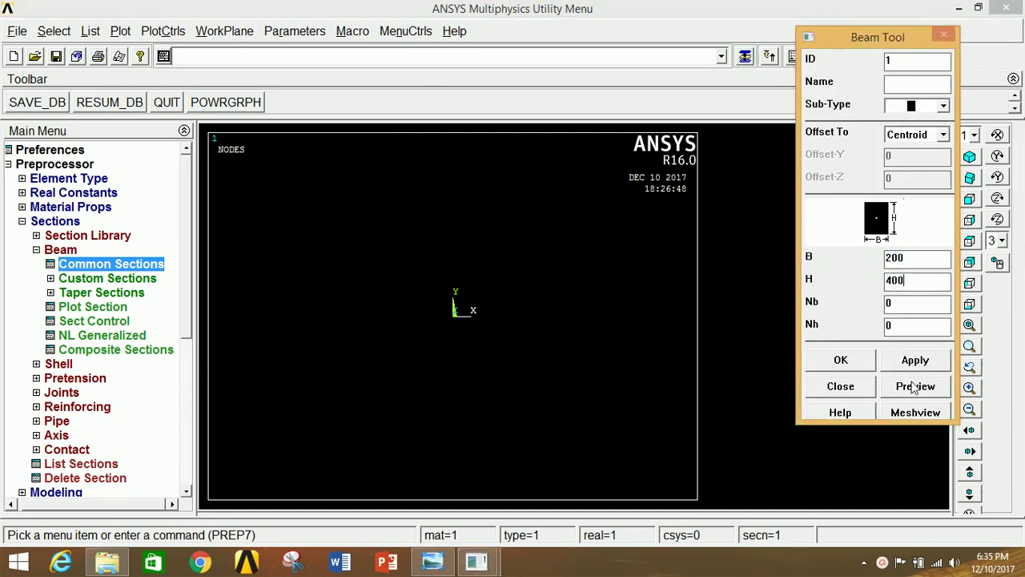
pyautogui.click(915, 386)
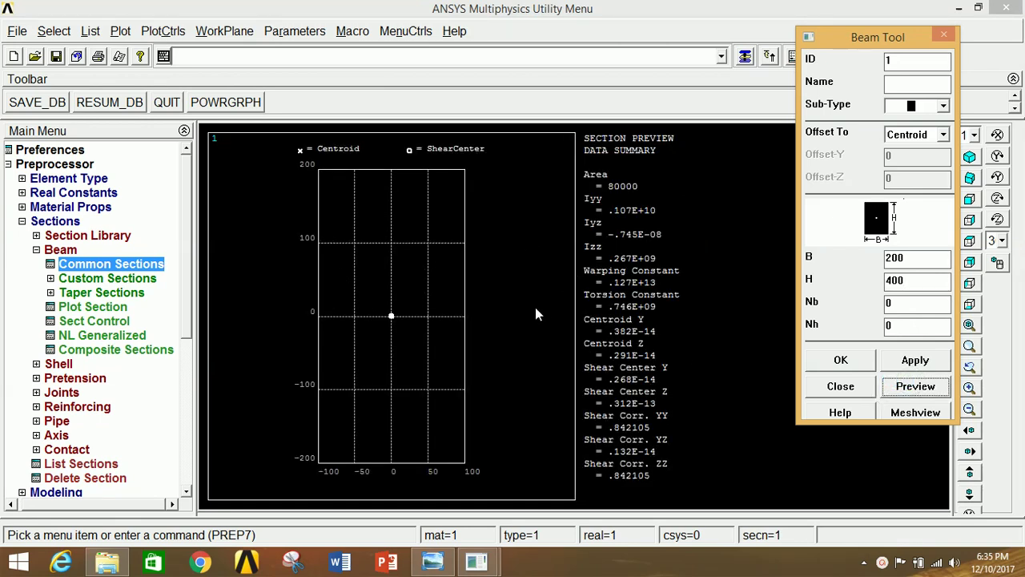
pyautogui.click(840, 359)
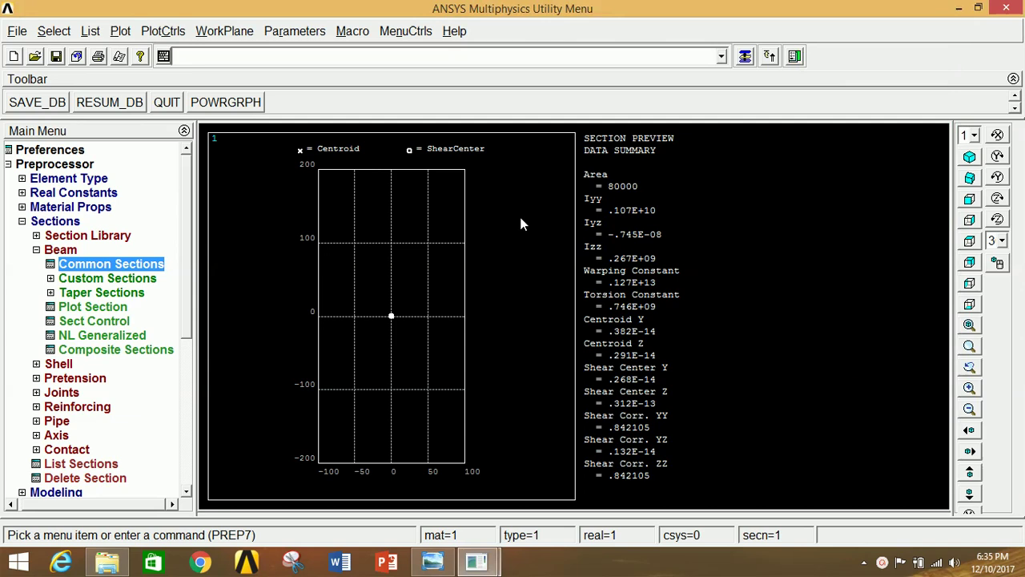
# Step: Replot the graphics window to clear the section preview and collapse the section options
pyautogui.rightClick(509, 207)
pyautogui.click(535, 213)
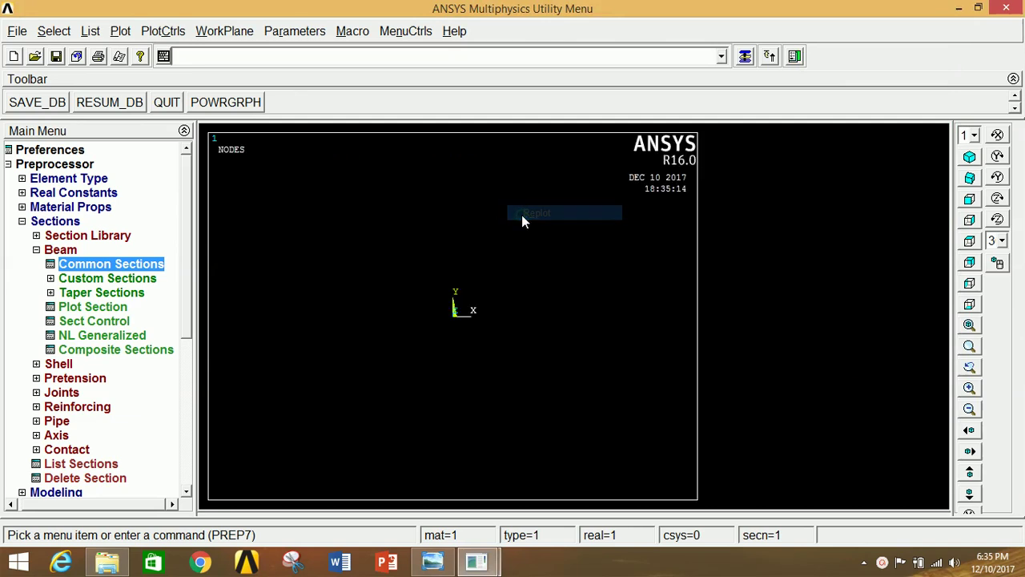
pyautogui.click(52, 223)
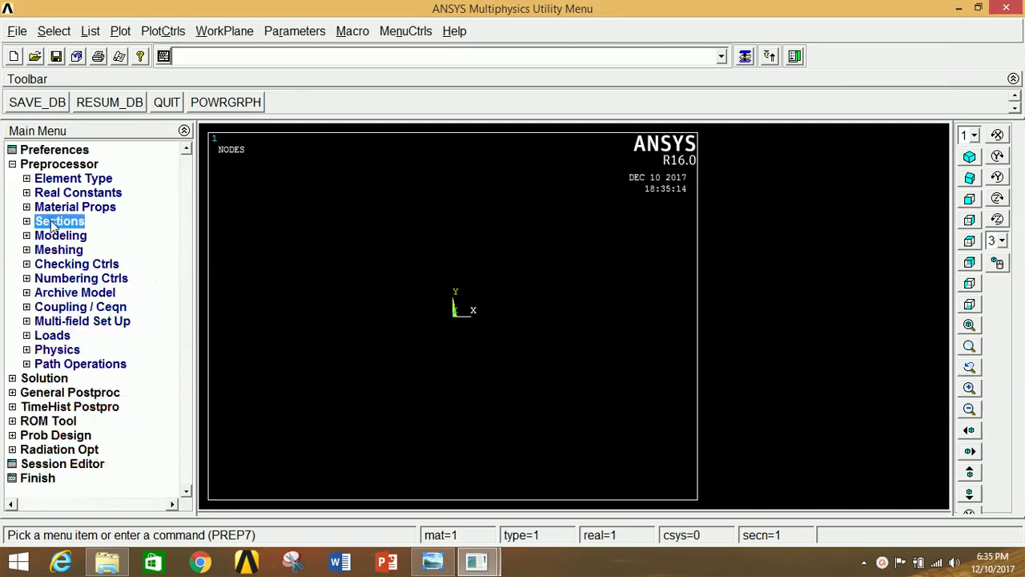
# Step: Create the first keypoint in the active coordinate system at the origin, leaving its number and coordinates blank
pyautogui.click(63, 234)
pyautogui.click(71, 250)
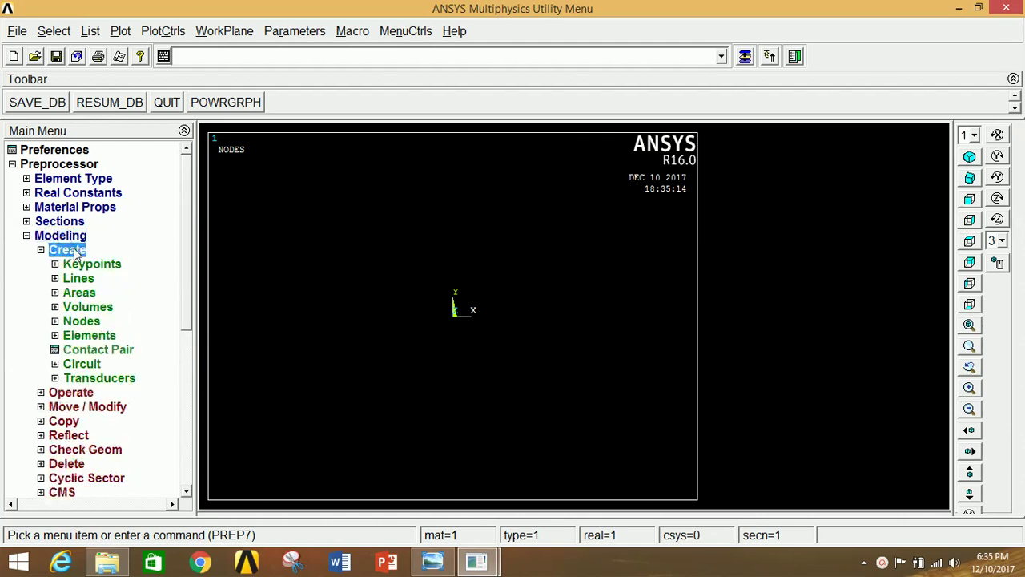
pyautogui.click(77, 264)
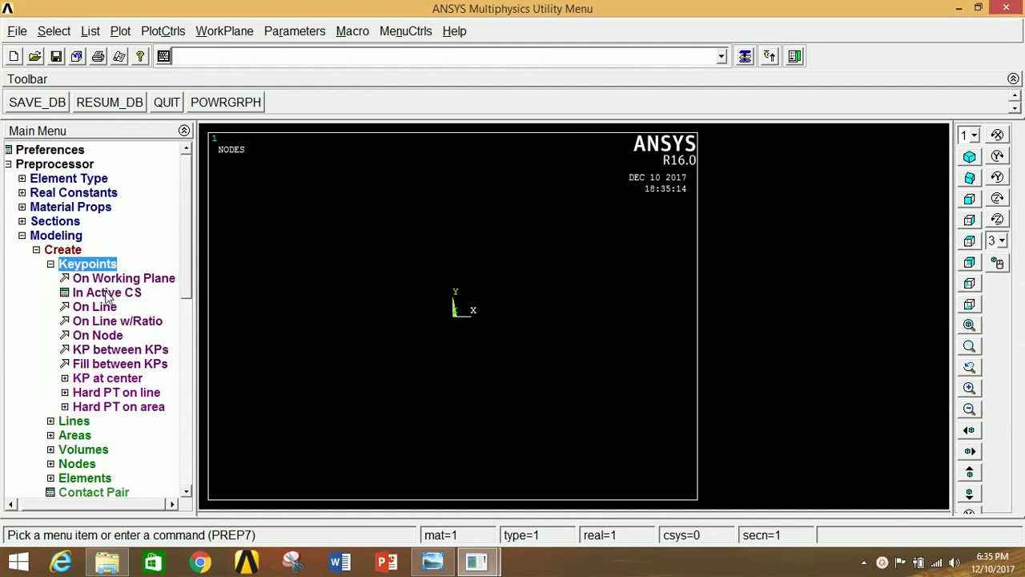
pyautogui.click(107, 293)
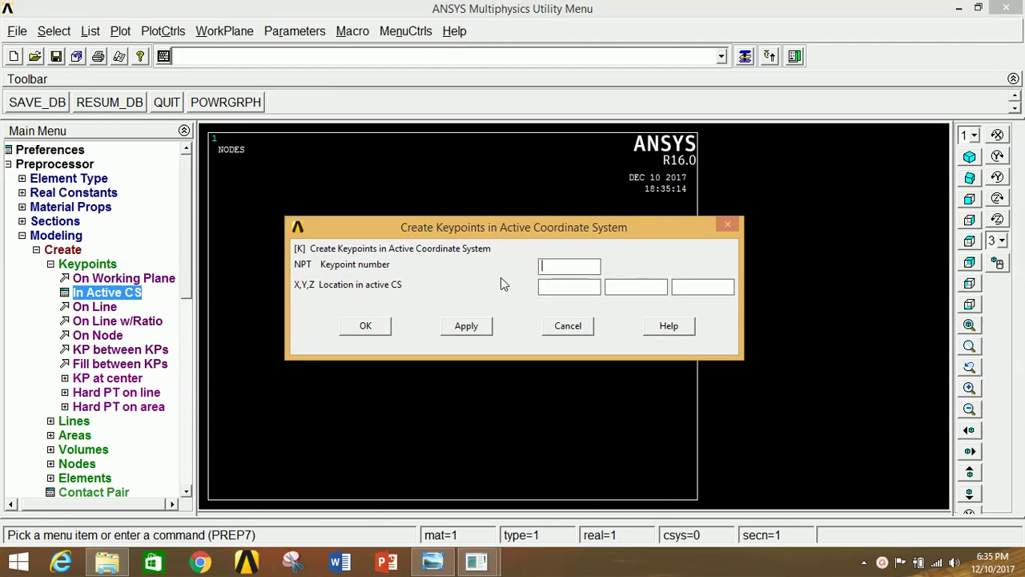
pyautogui.click(481, 325)
# Step: Check the beam dimensions in the PB1 problem image and create a keypoint at X 2000
pyautogui.click(433, 561)
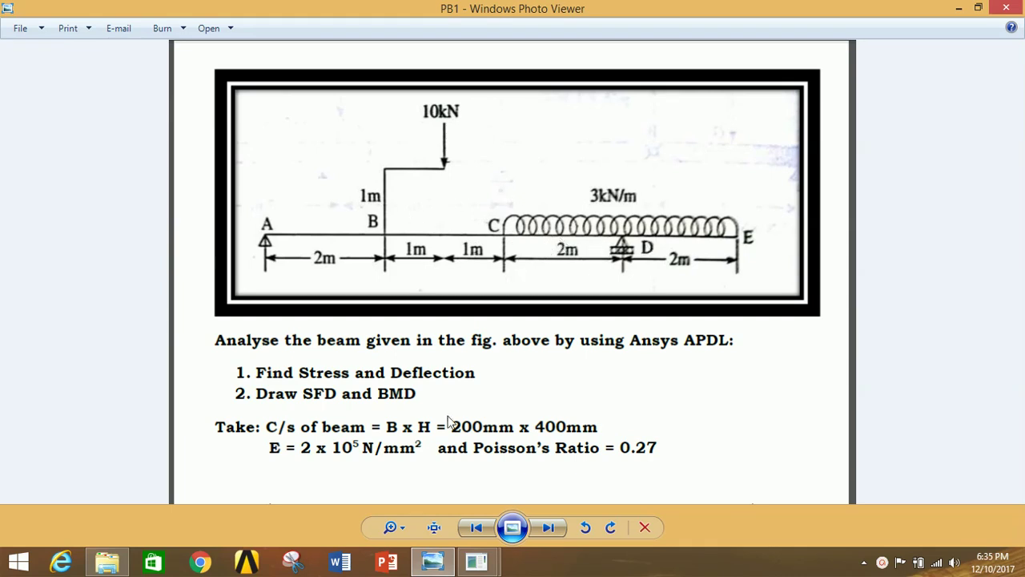
pyautogui.moveTo(476, 560)
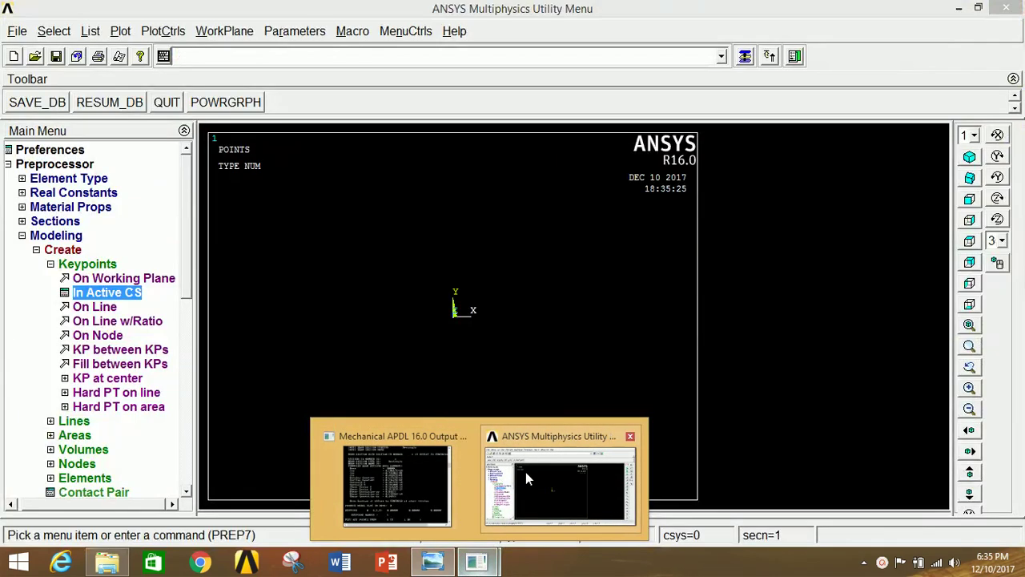
pyautogui.click(525, 472)
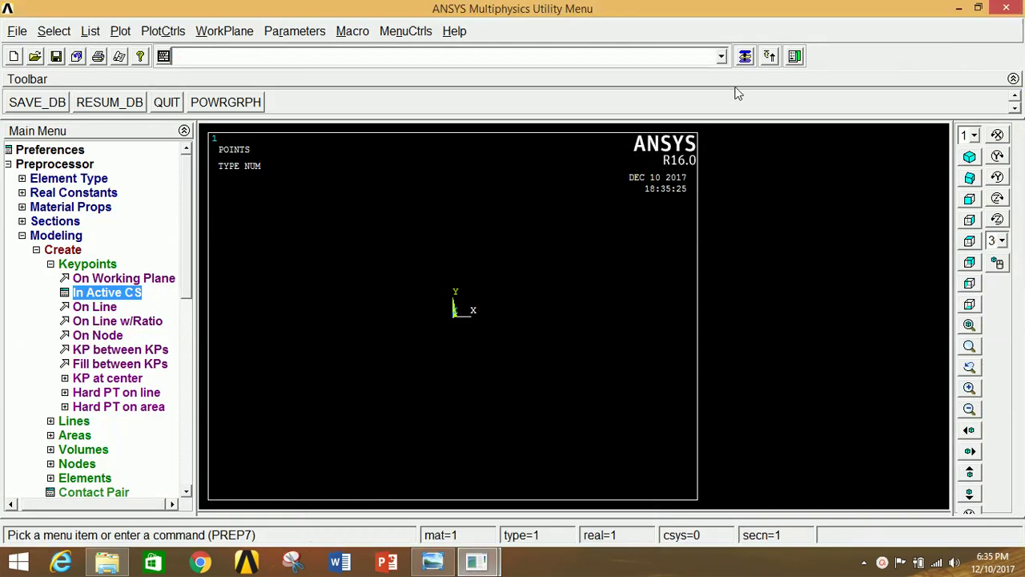
pyautogui.click(745, 56)
pyautogui.click(571, 287)
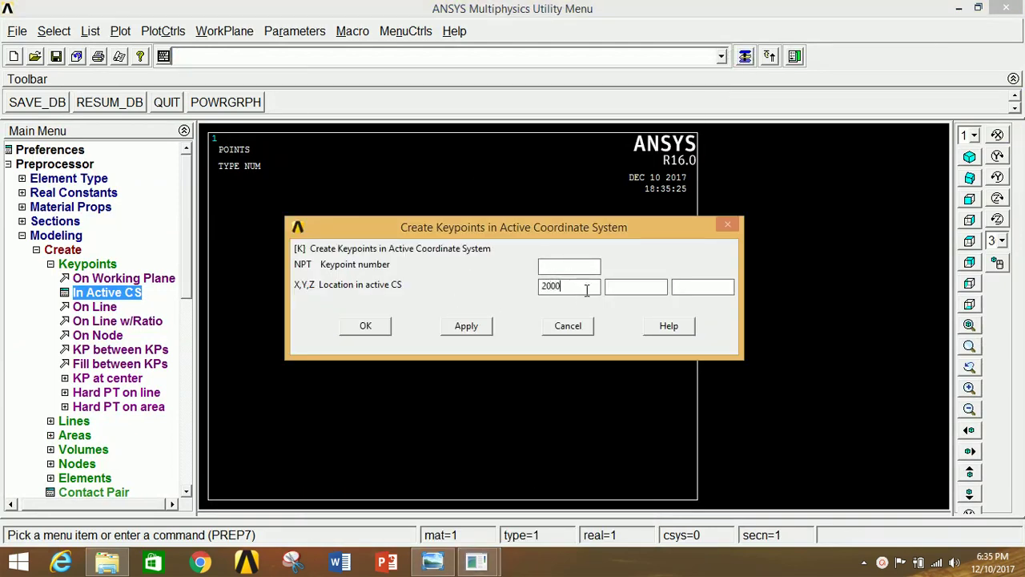
pyautogui.click(467, 325)
# Step: Create keypoints at X 2000, Y 1000 and at X 3000, Y 1000 for the bracket
pyautogui.click(634, 292)
pyautogui.click(467, 326)
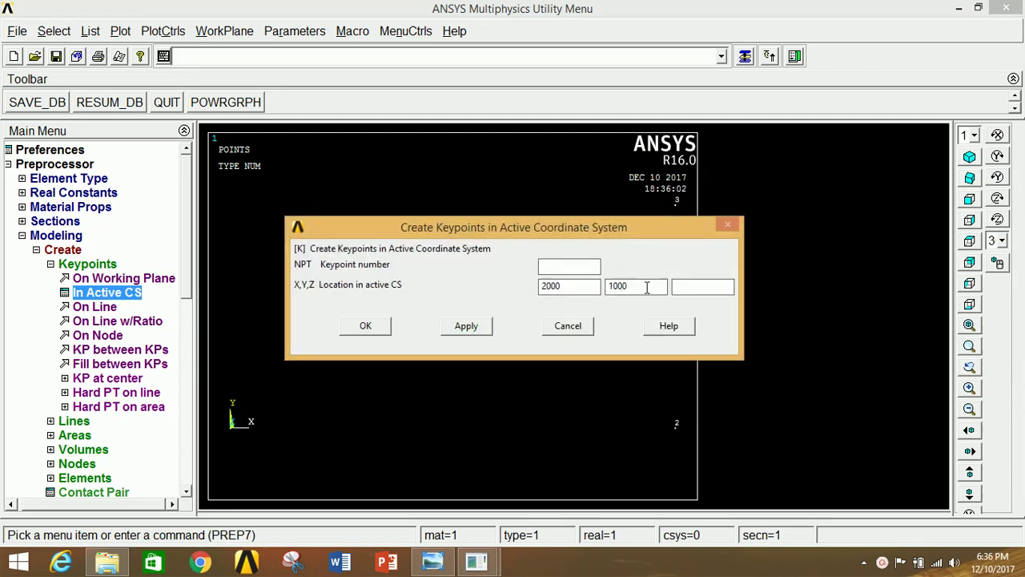
pyautogui.moveTo(537, 290); pyautogui.dragTo(565, 286)
pyautogui.press('BackSpace')
pyautogui.write('30')
pyautogui.click(470, 327)
# Step: Create a keypoint on the beam axis at X 4000, Y 0
pyautogui.doubleClick(631, 286)
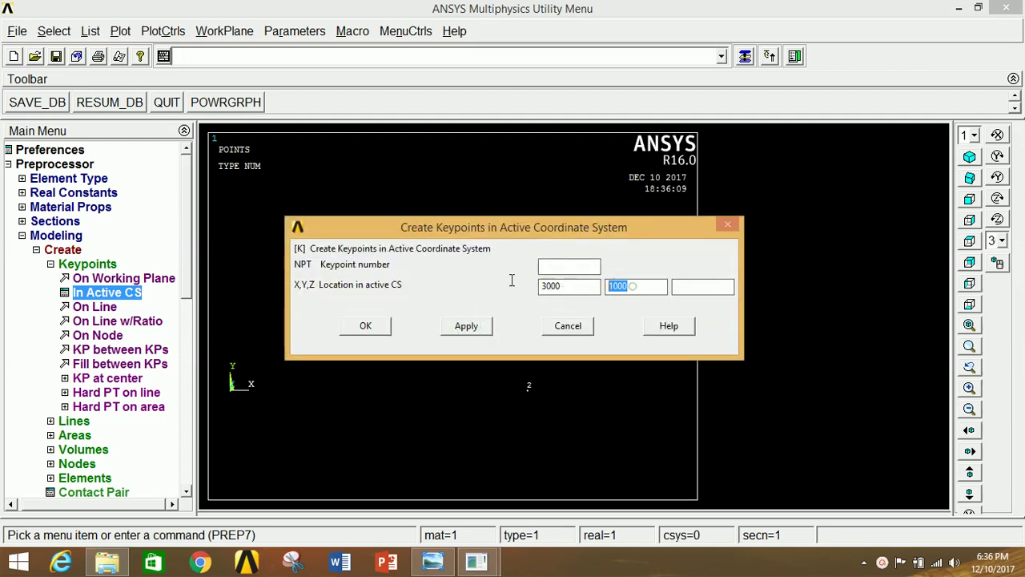
pyautogui.write('0')
pyautogui.doubleClick(560, 286)
pyautogui.write('4000')
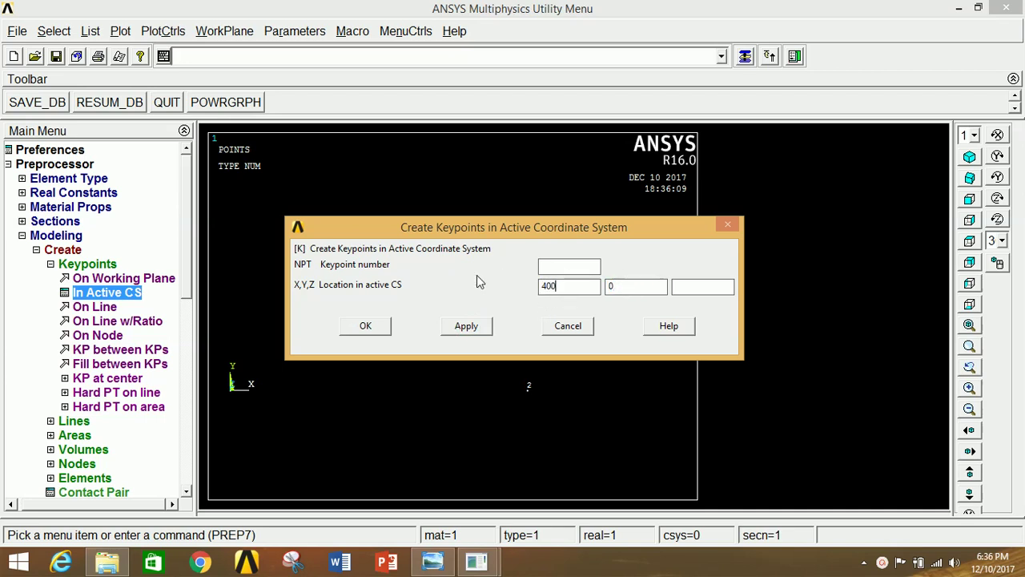
pyautogui.click(467, 325)
# Step: Create the last two beam keypoints at X 6000 and X 8000 with Y 0, and finish keypoint creation
pyautogui.doubleClick(575, 288)
pyautogui.write('6000')
pyautogui.click(482, 326)
pyautogui.doubleClick(574, 286)
pyautogui.write('8000')
pyautogui.click(368, 328)
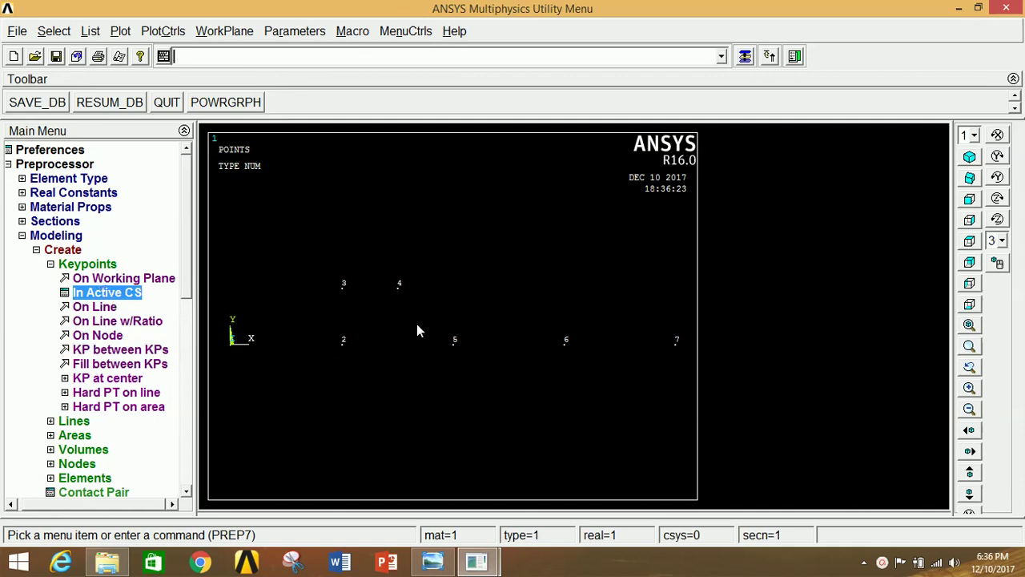
# Step: Create straight lines joining keypoints 1 to 2, 2 to 3 and 3 to 4 for the first beam segment and the bracket
pyautogui.click(97, 265)
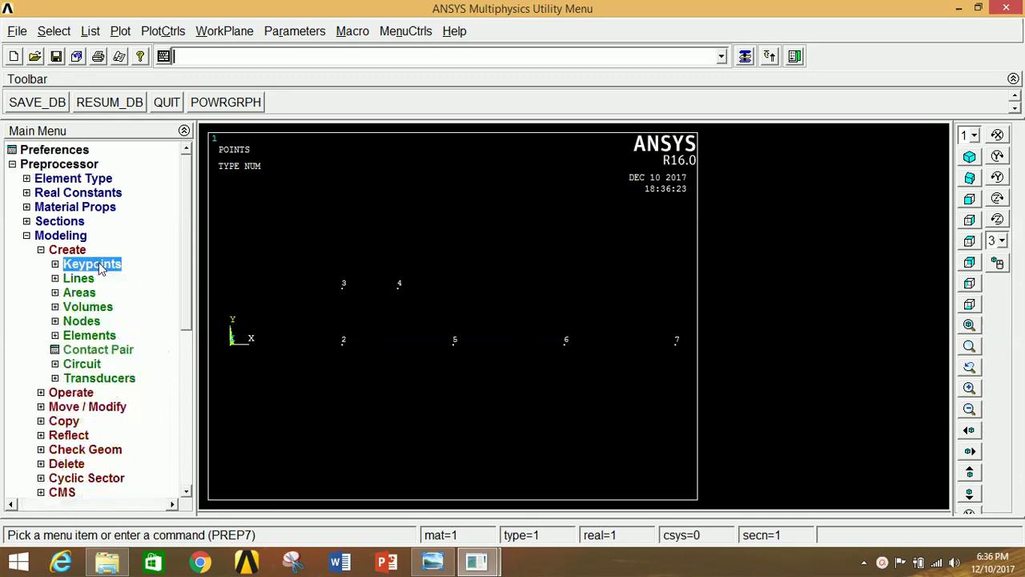
pyautogui.click(90, 278)
pyautogui.click(92, 293)
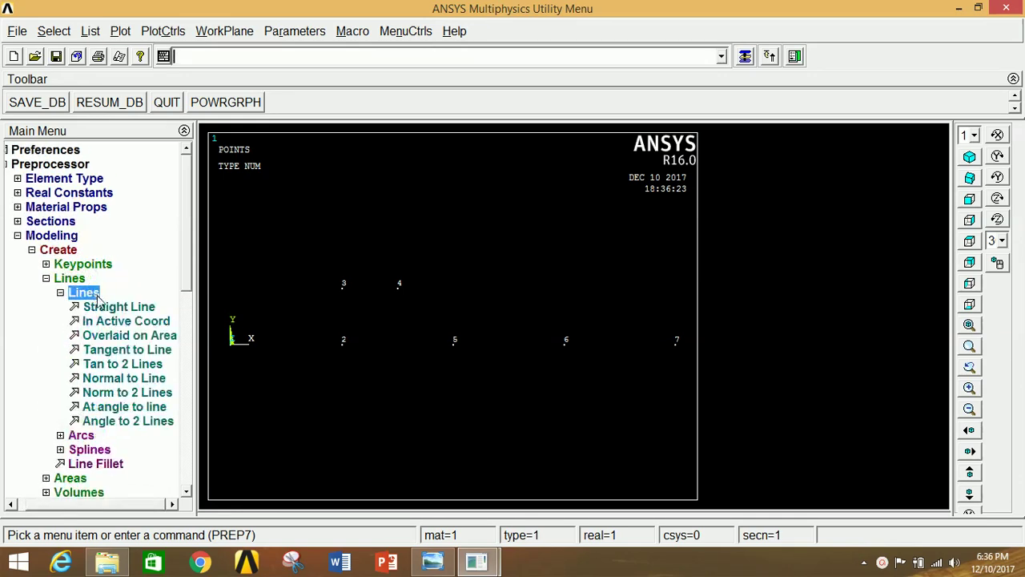
pyautogui.click(119, 306)
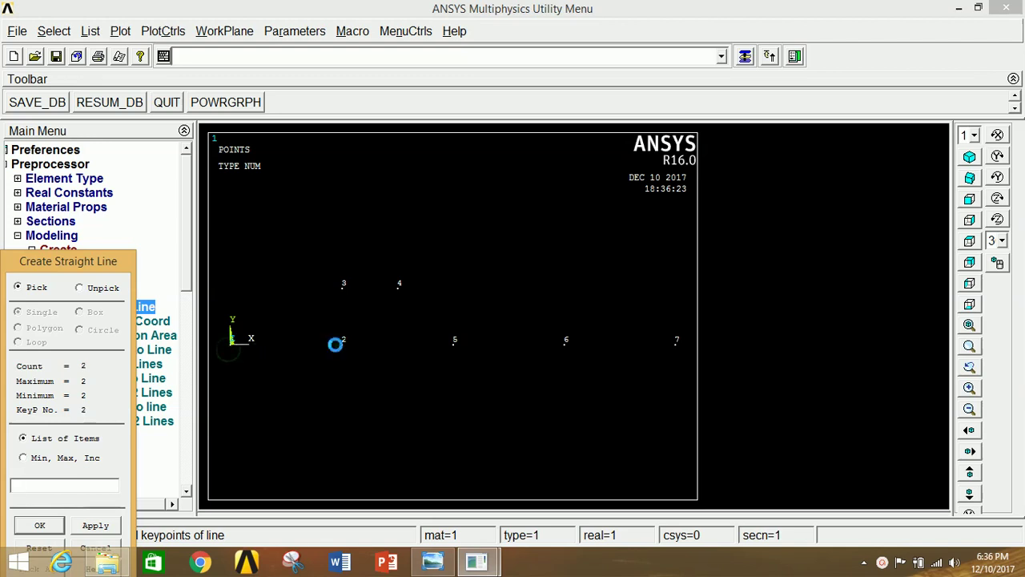
pyautogui.click(343, 343)
pyautogui.click(343, 344)
pyautogui.click(350, 292)
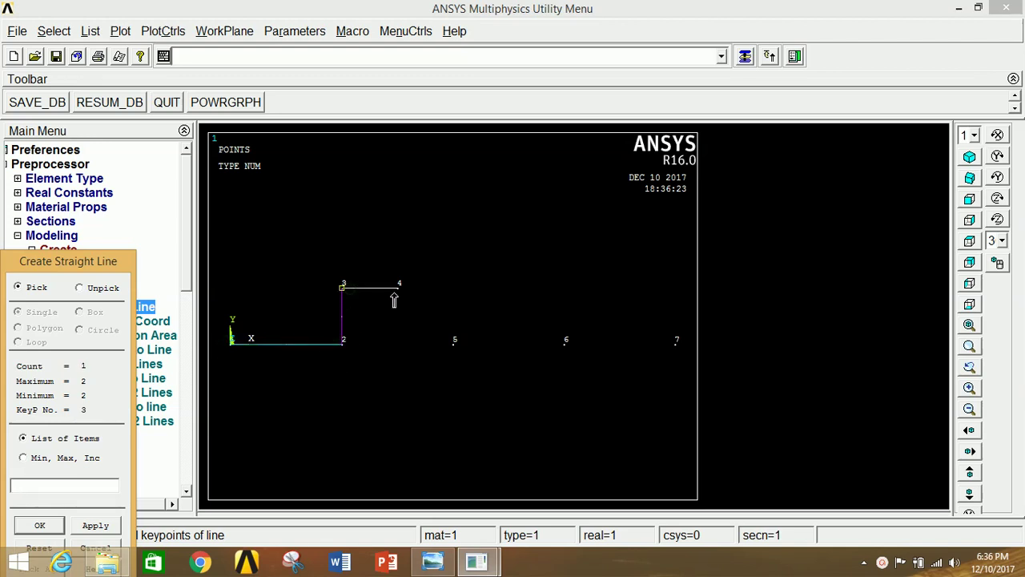
pyautogui.click(401, 286)
# Step: Create the remaining straight beam lines joining keypoints 2 to 5, 5 to 6 and 6 to 7, and finish line creation
pyautogui.click(454, 342)
pyautogui.click(454, 343)
pyautogui.click(563, 349)
pyautogui.click(565, 348)
pyautogui.click(677, 346)
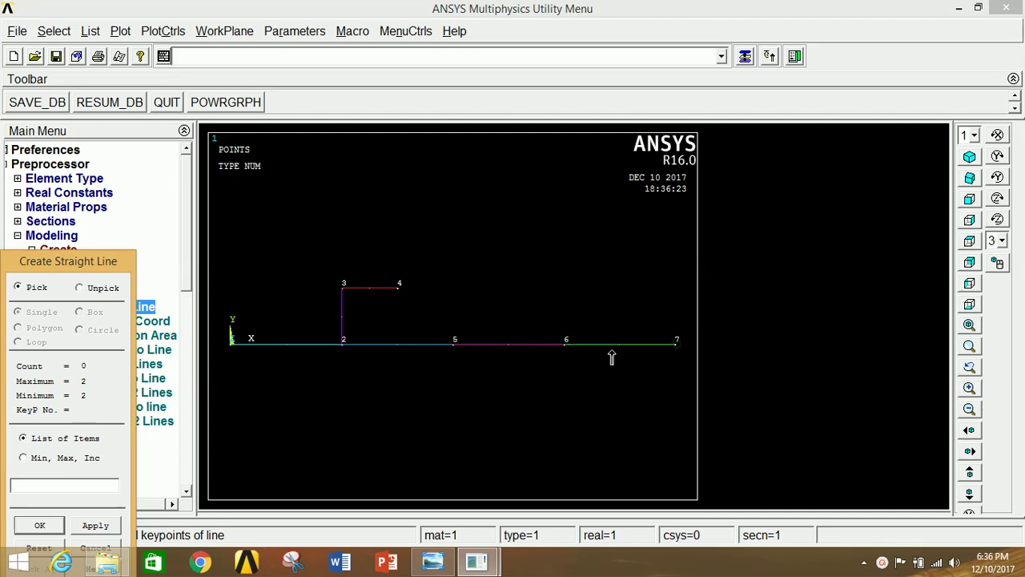
pyautogui.click(399, 350)
pyautogui.click(531, 448)
pyautogui.click(42, 525)
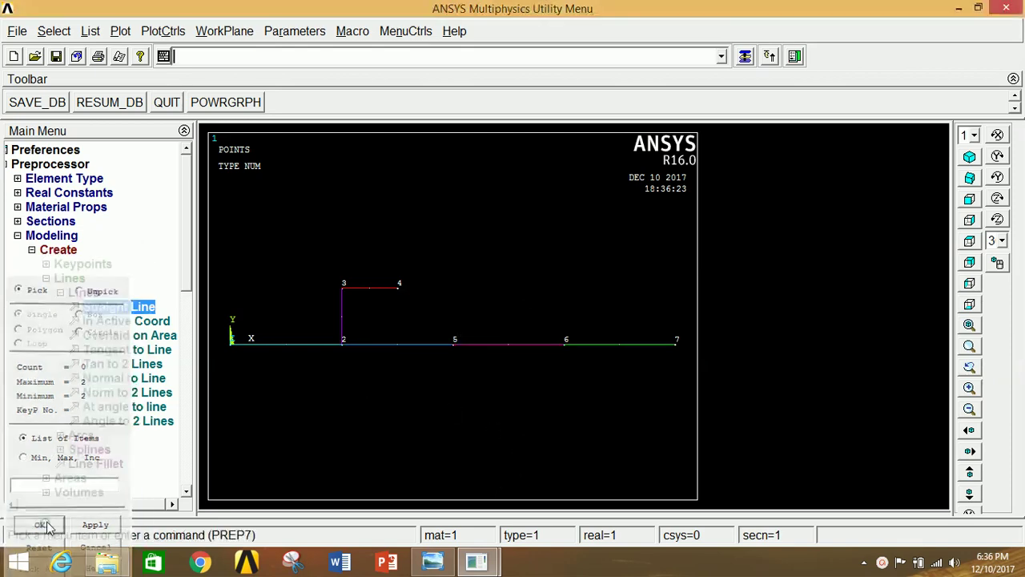
# Step: Set the global number of element divisions for the unsized lines, keeping the element edge length at 0
pyautogui.click(61, 251)
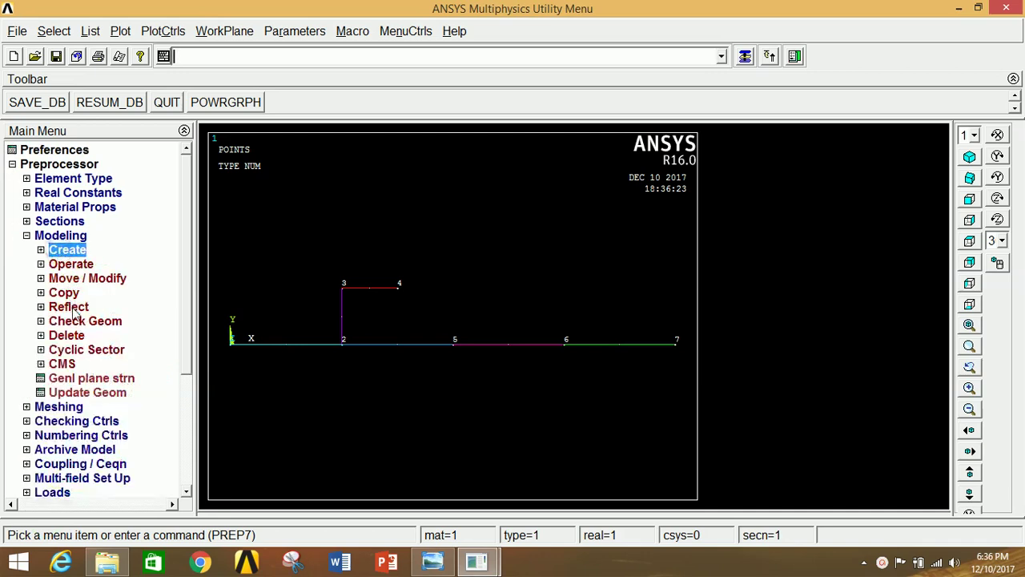
pyautogui.click(68, 406)
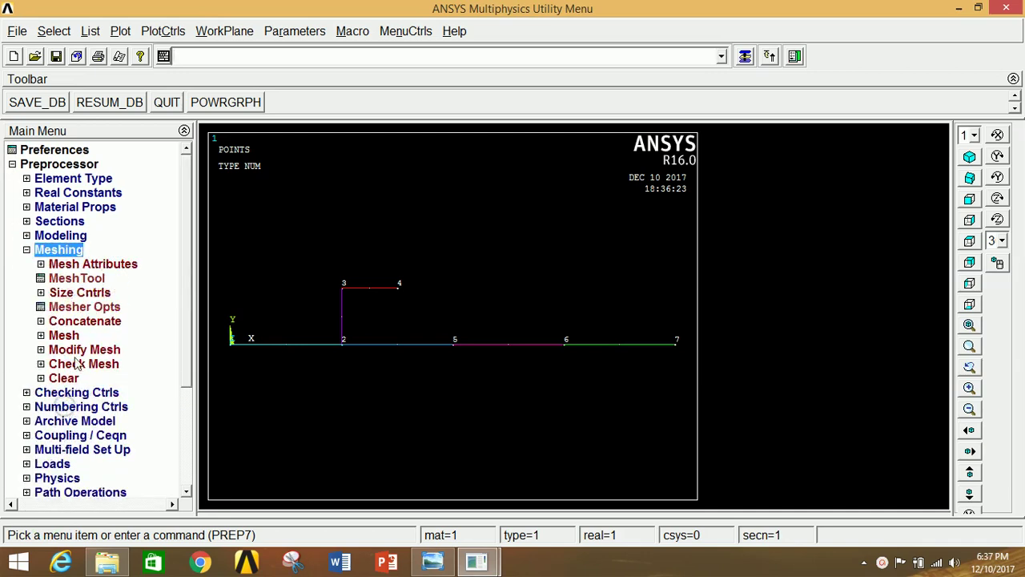
pyautogui.click(73, 293)
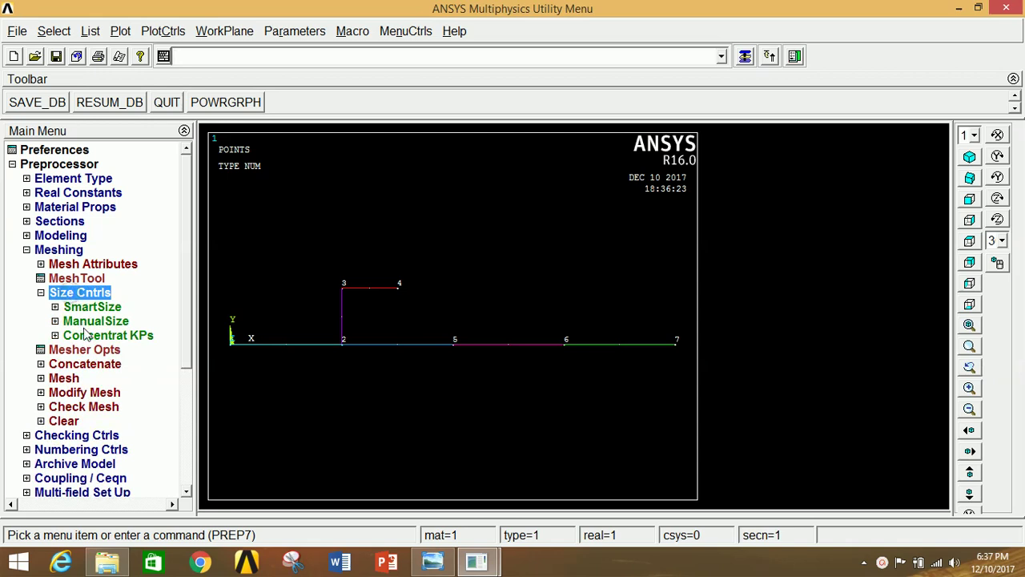
pyautogui.click(91, 321)
pyautogui.click(94, 337)
pyautogui.click(105, 351)
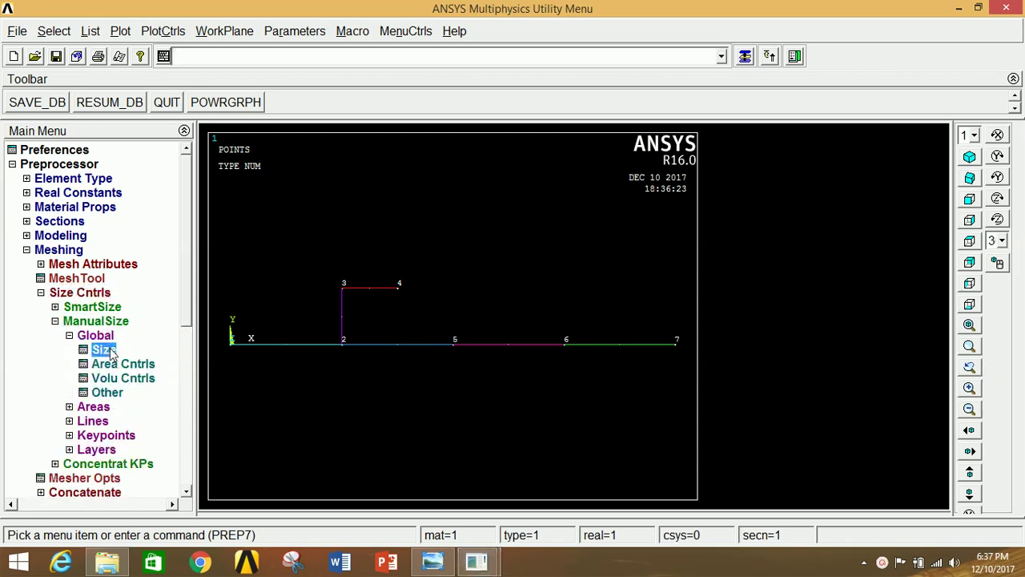
pyautogui.doubleClick(526, 278)
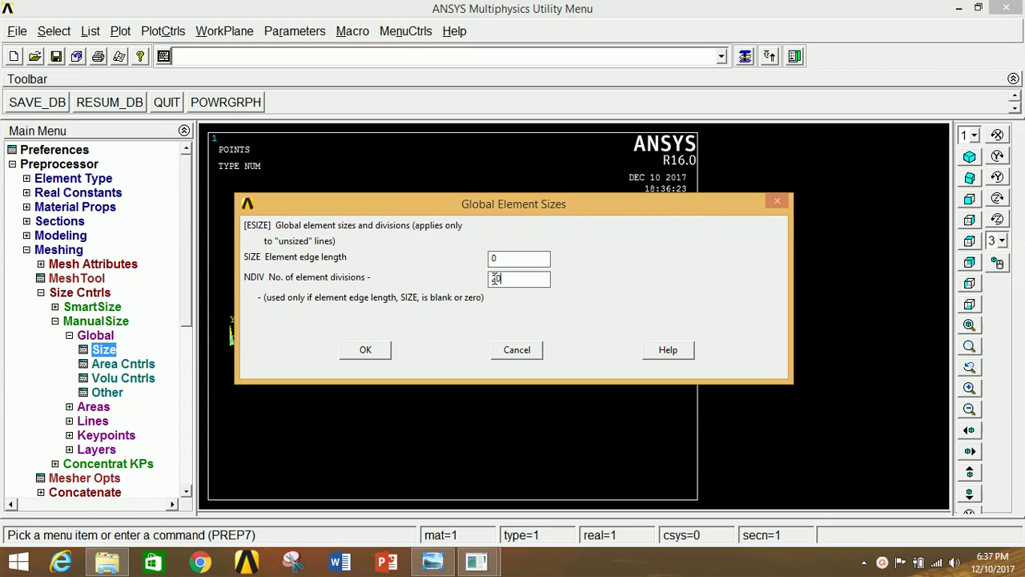
pyautogui.click(366, 350)
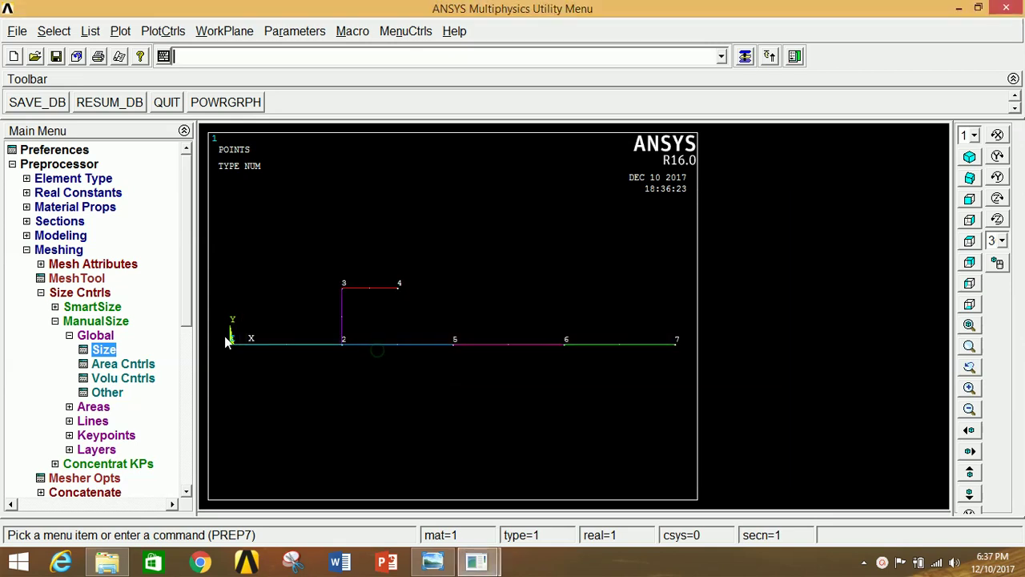
# Step: Mesh all beam and bracket lines using a box selection, and plot the lines
pyautogui.click(70, 293)
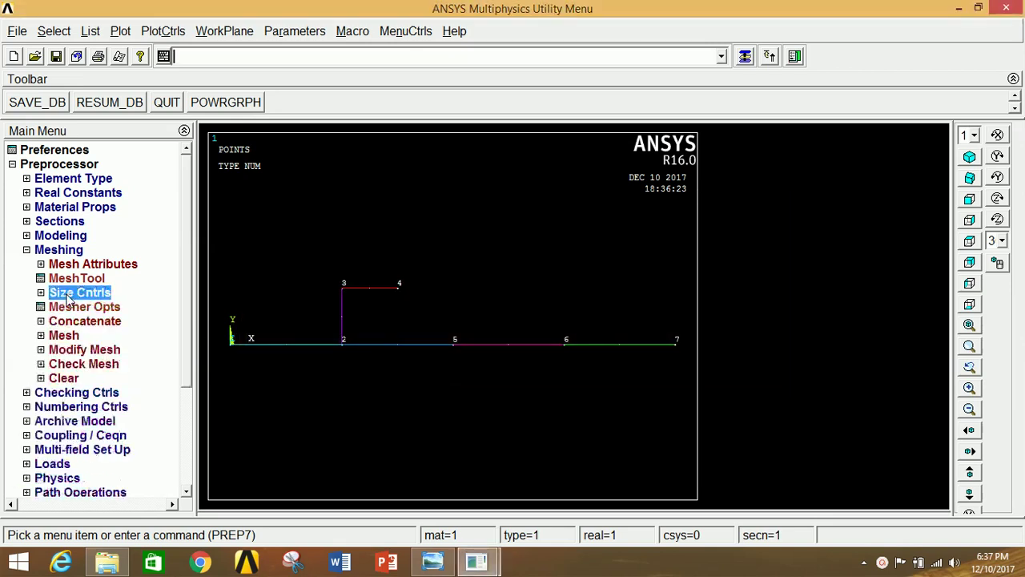
pyautogui.click(71, 337)
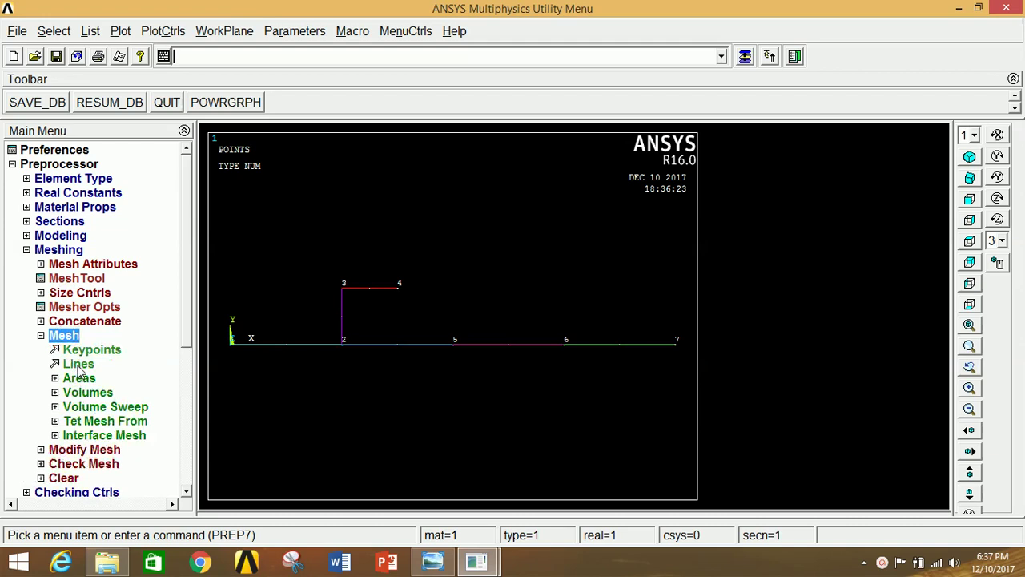
pyautogui.click(78, 364)
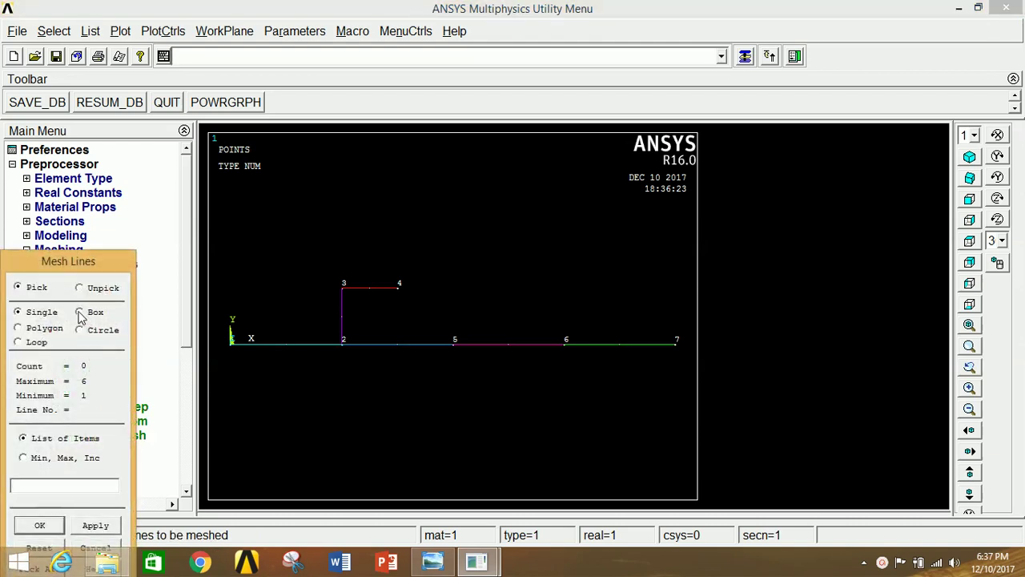
pyautogui.click(81, 311)
pyautogui.moveTo(224, 246); pyautogui.dragTo(684, 392)
pyautogui.click(95, 525)
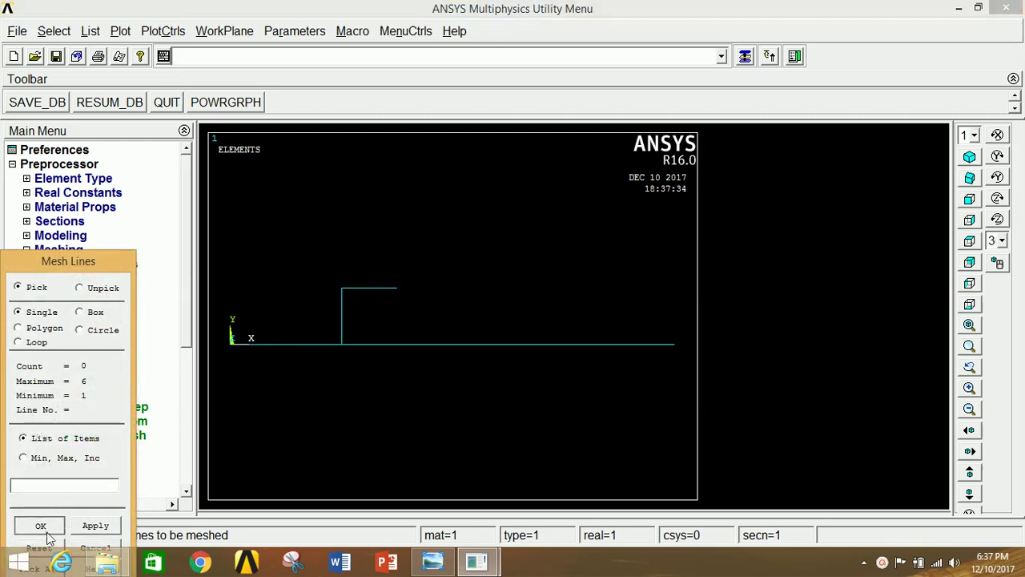
pyautogui.click(40, 524)
pyautogui.click(120, 30)
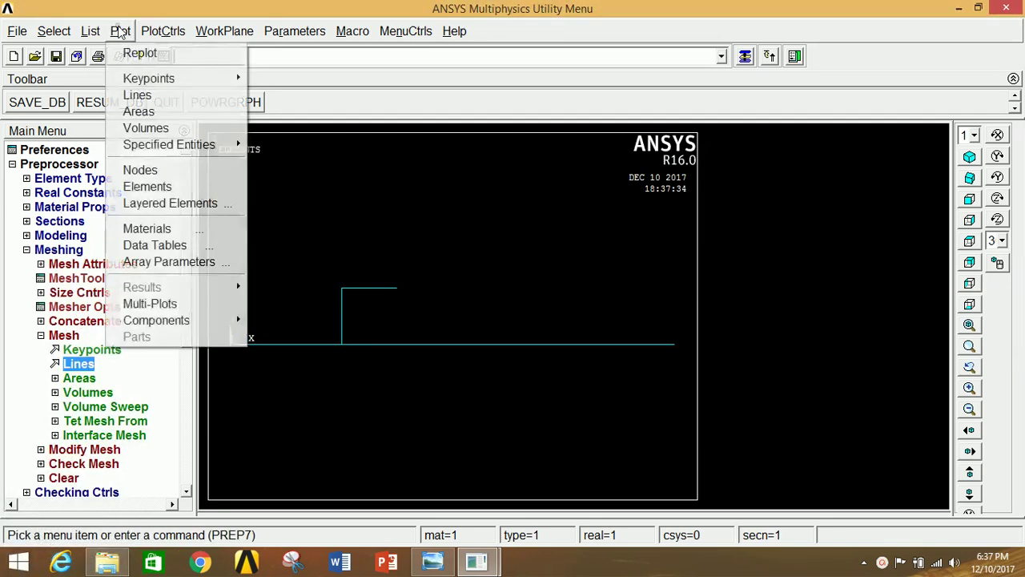
pyautogui.click(137, 94)
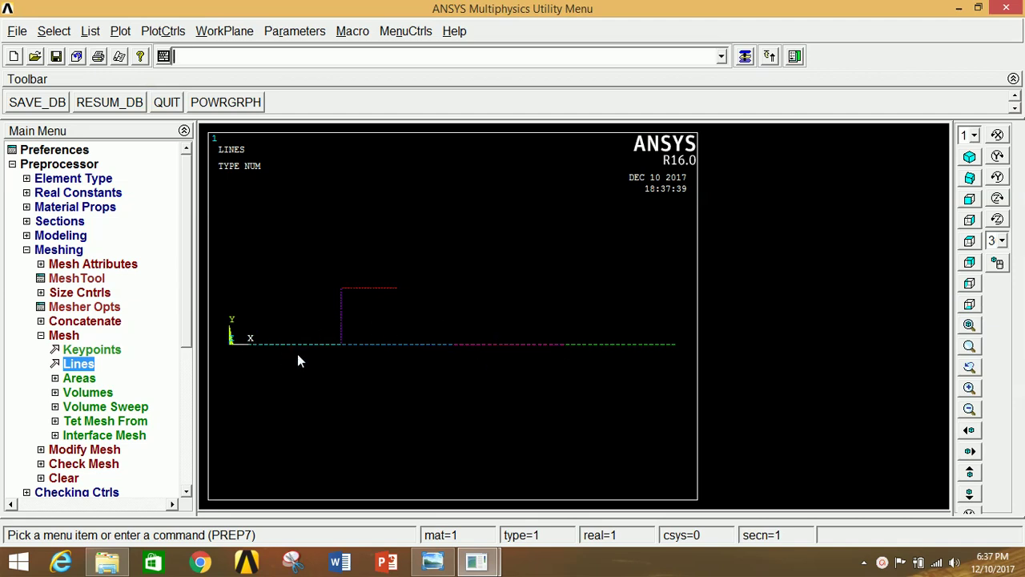
# Step: Start a structural displacement constraint on keypoint 1 at the beam's origin end
pyautogui.click(66, 252)
pyautogui.click(68, 335)
pyautogui.click(83, 364)
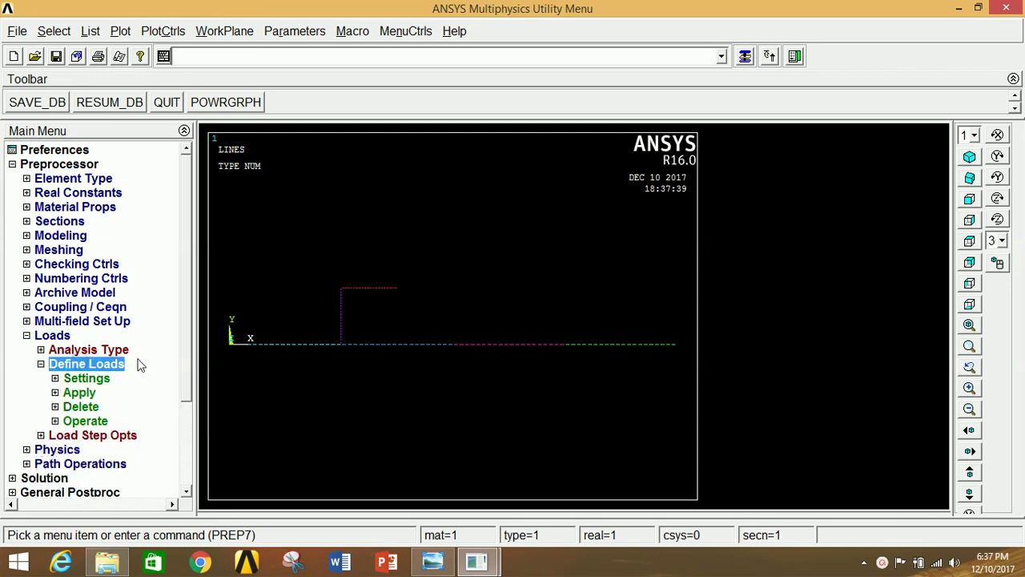
pyautogui.click(80, 392)
pyautogui.click(105, 406)
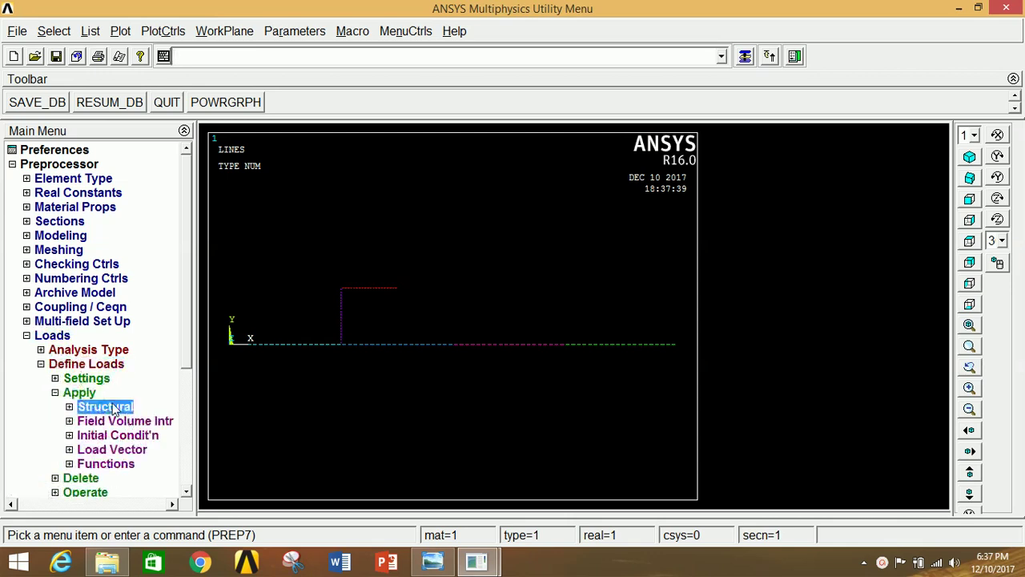
pyautogui.click(120, 421)
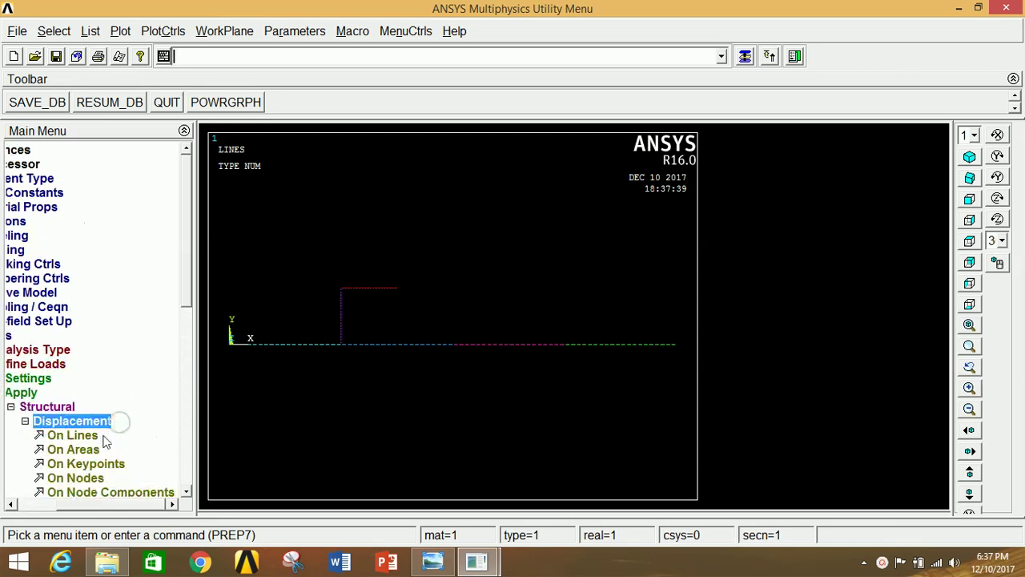
pyautogui.click(86, 464)
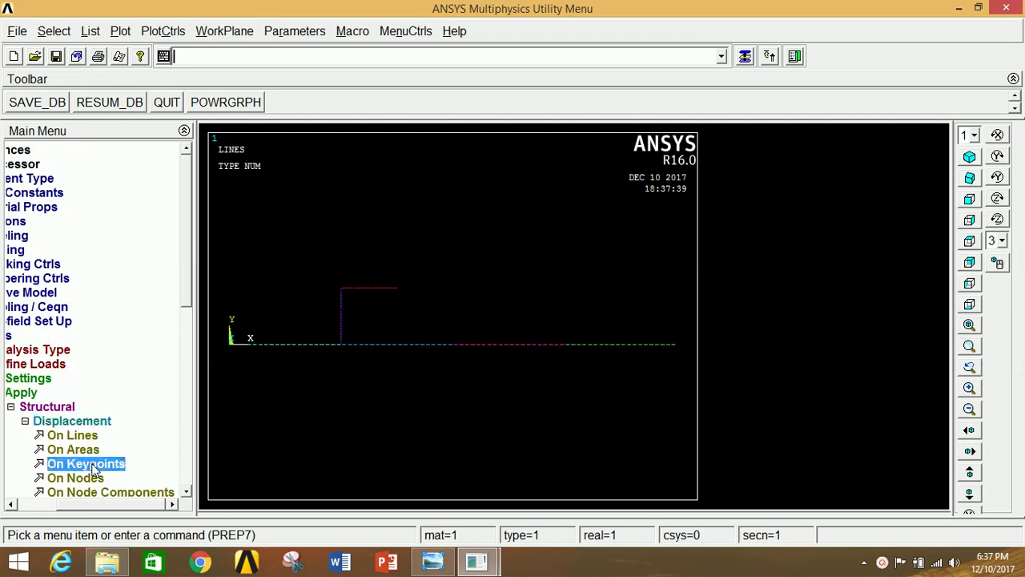
pyautogui.click(230, 342)
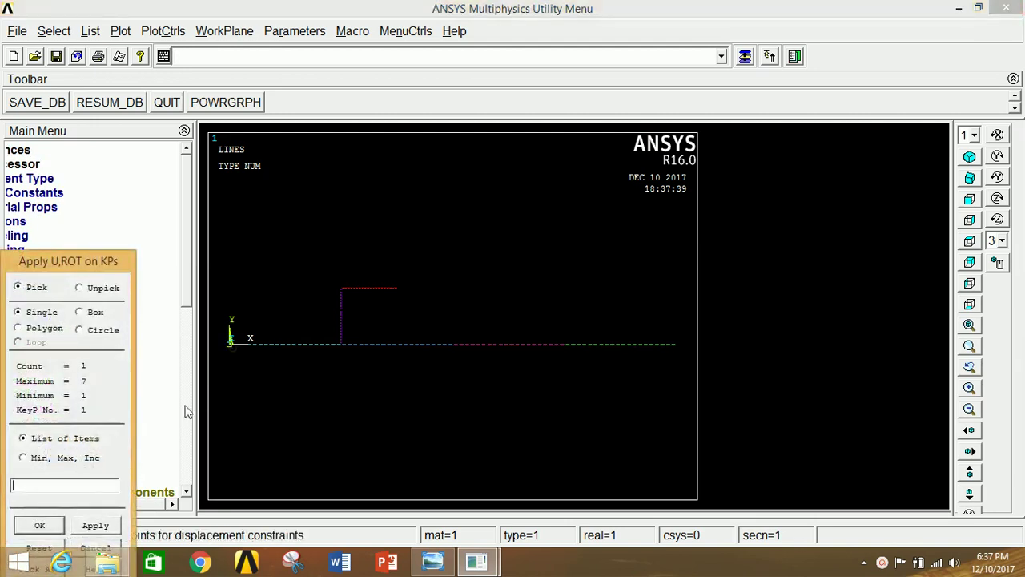
pyautogui.click(95, 525)
# Step: Constrain UX, UY, UZ, ROTX and ROTY at the selected origin keypoint
pyautogui.click(579, 224)
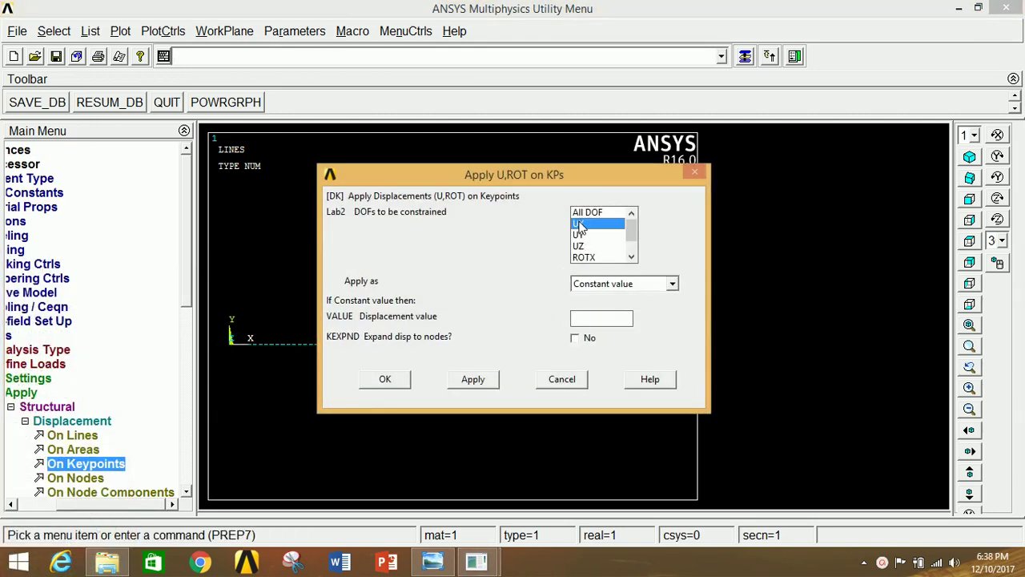
pyautogui.click(581, 235)
pyautogui.click(579, 246)
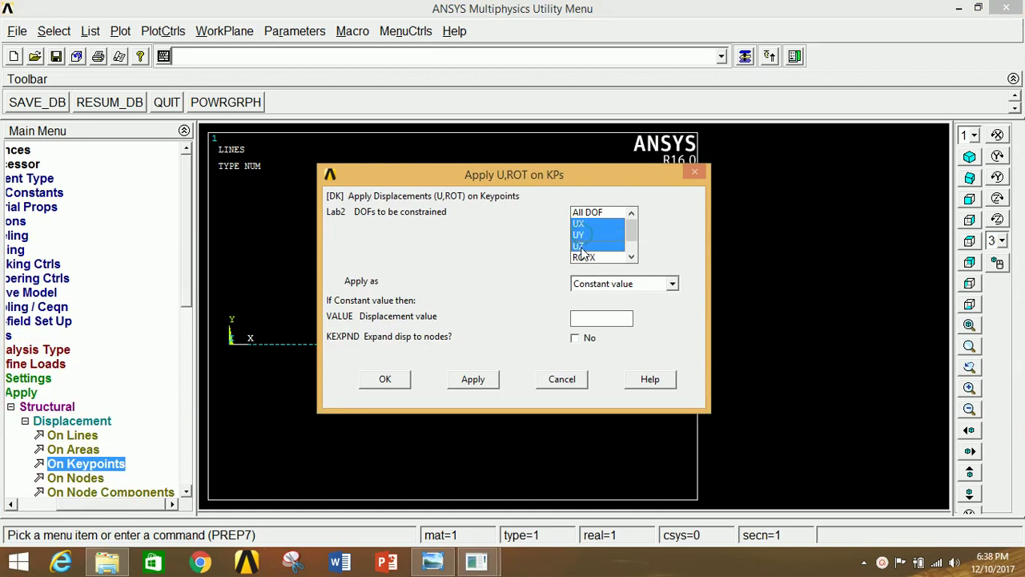
pyautogui.scroll(-1, 633, 233)
pyautogui.click(611, 246)
pyautogui.click(605, 257)
pyautogui.scroll(-1, 632, 240)
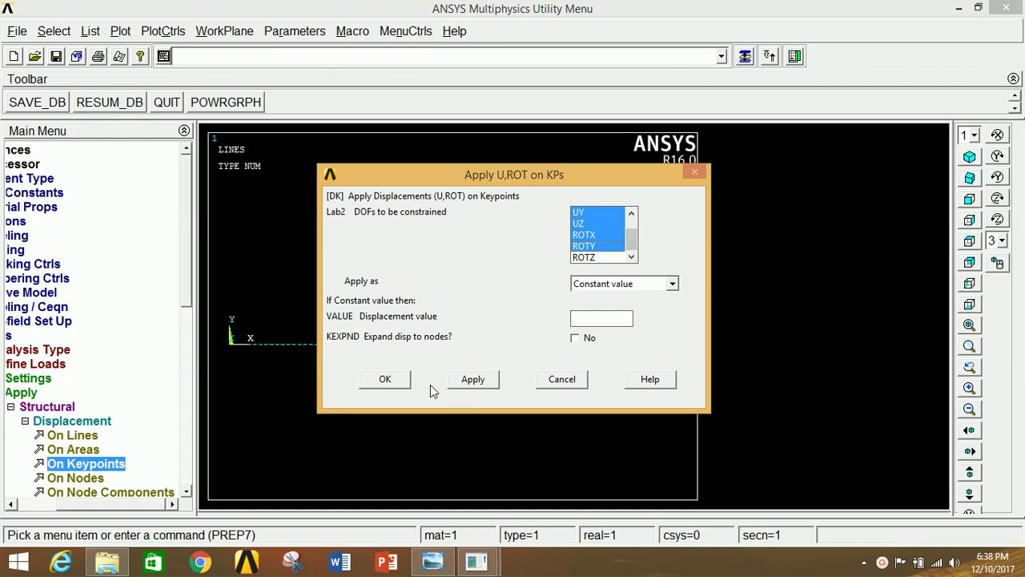
pyautogui.click(472, 379)
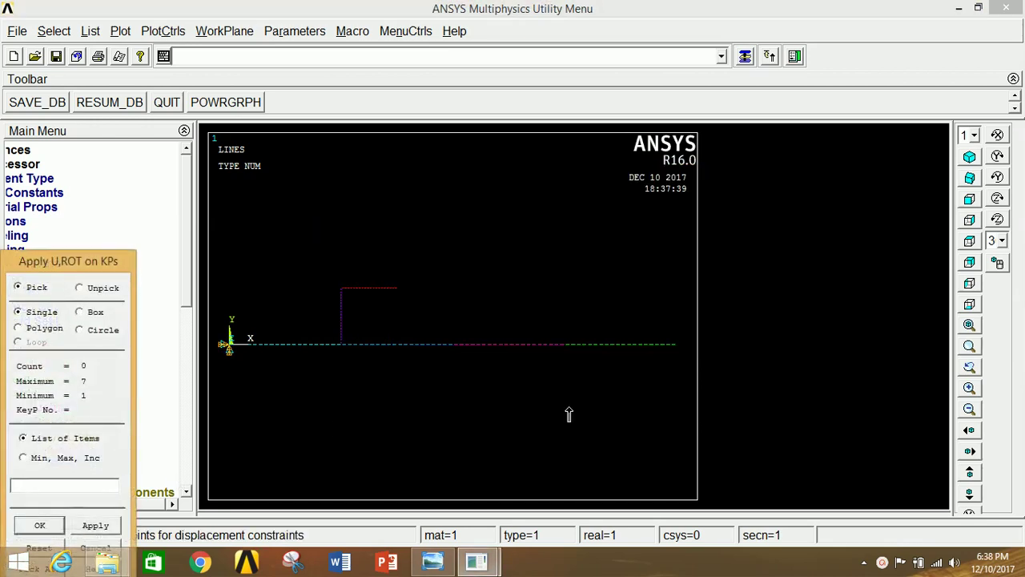
# Step: Constrain only UY at keypoint 6 (X 6000) as the roller support, and finish applying displacements
pyautogui.click(565, 346)
pyautogui.click(93, 525)
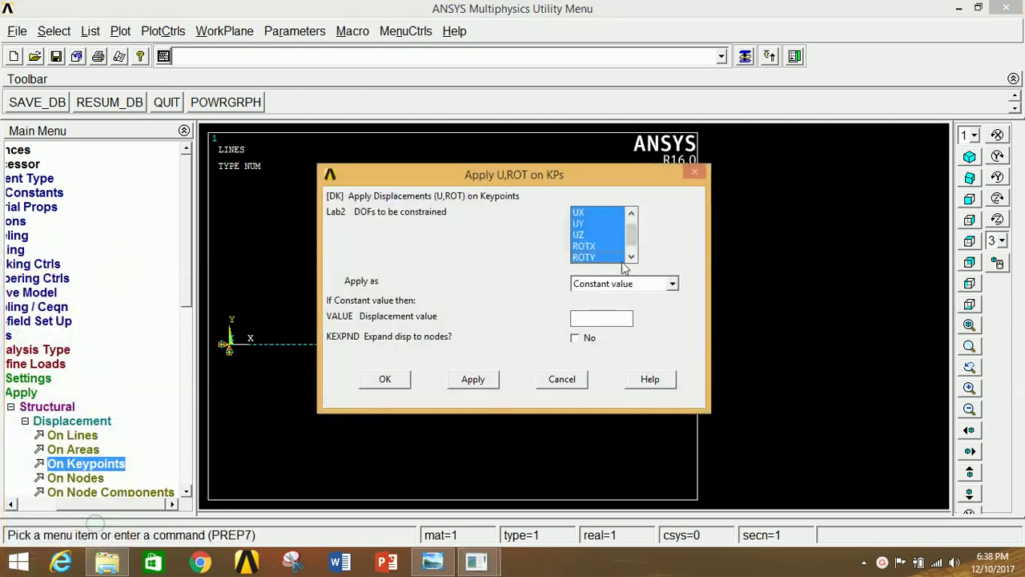
pyautogui.click(608, 256)
pyautogui.click(597, 246)
pyautogui.click(590, 234)
pyautogui.click(579, 213)
pyautogui.scroll(1, 625, 230)
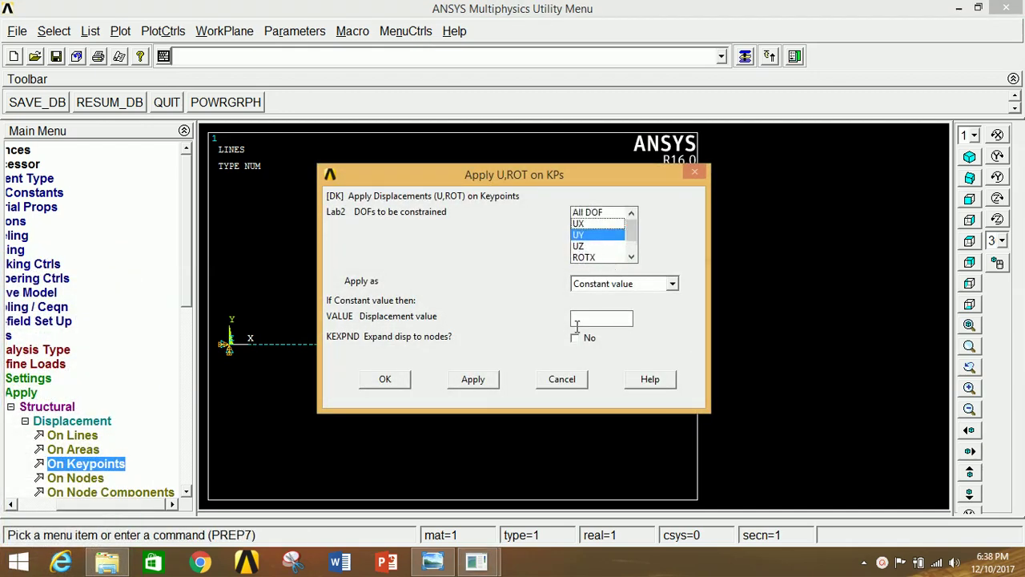
pyautogui.click(466, 379)
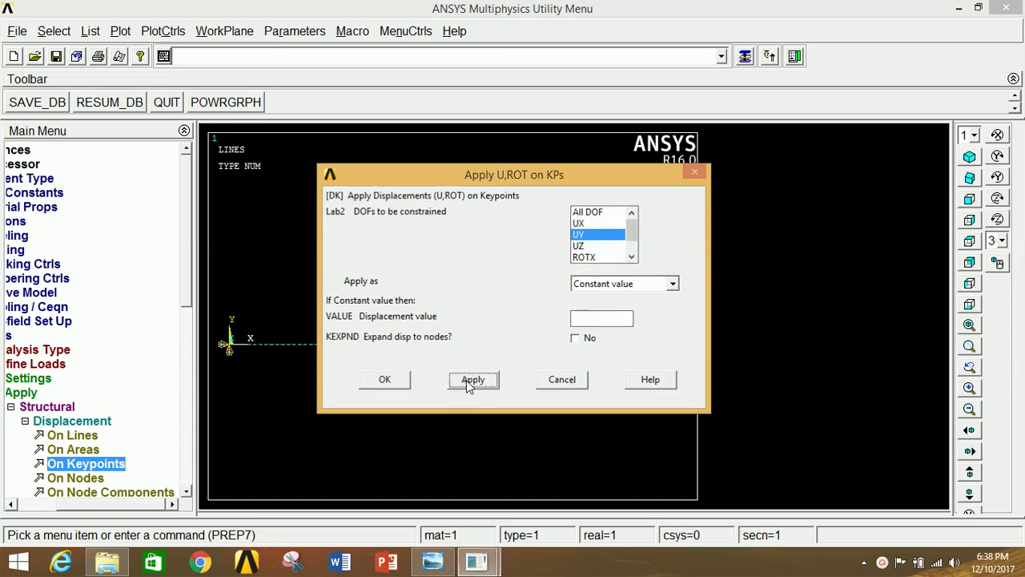
pyautogui.click(40, 526)
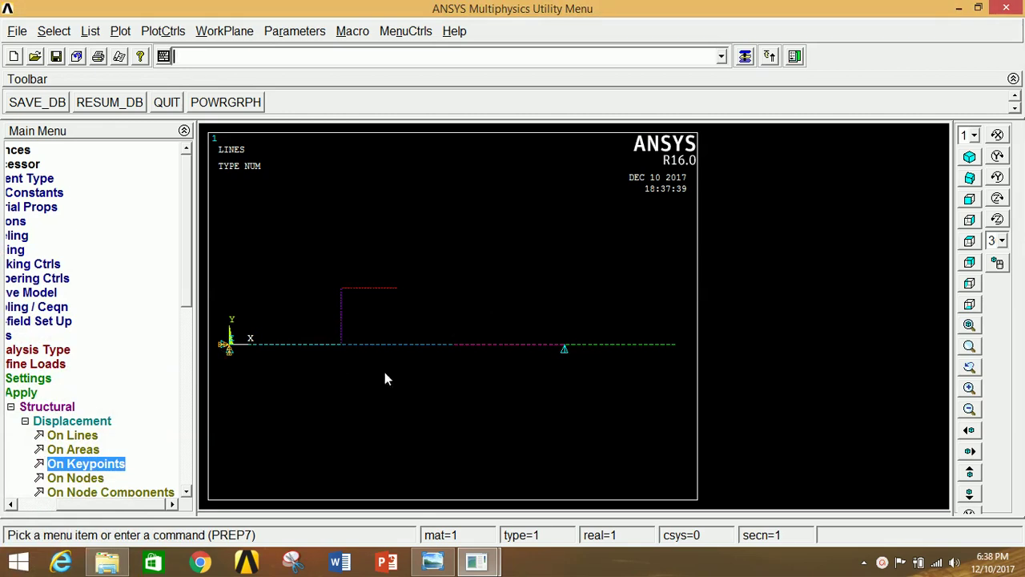
# Step: Apply a constant FY force of -10000 on the keypoint at the bracket's free end
pyautogui.click(51, 424)
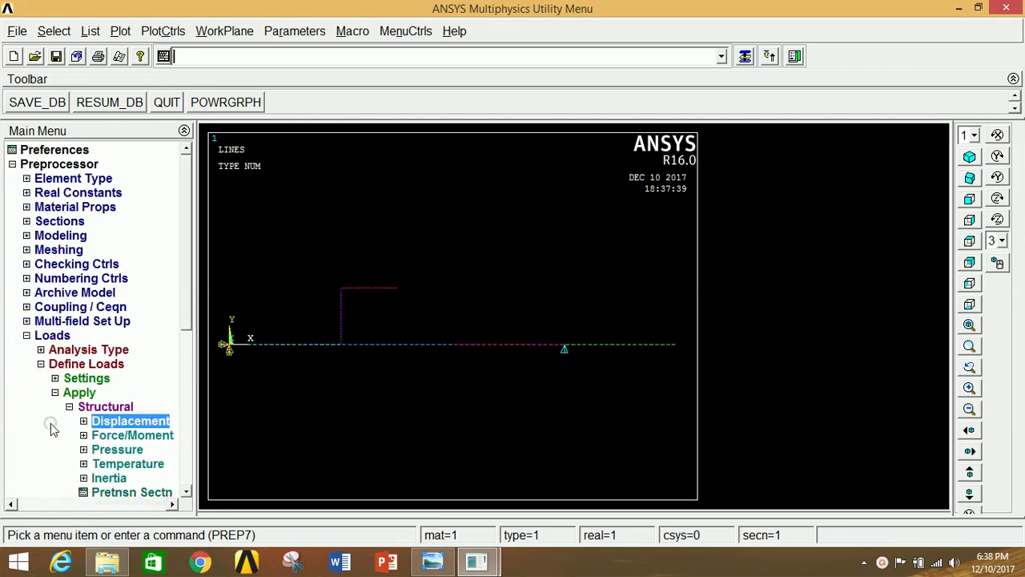
pyautogui.click(137, 436)
pyautogui.click(96, 450)
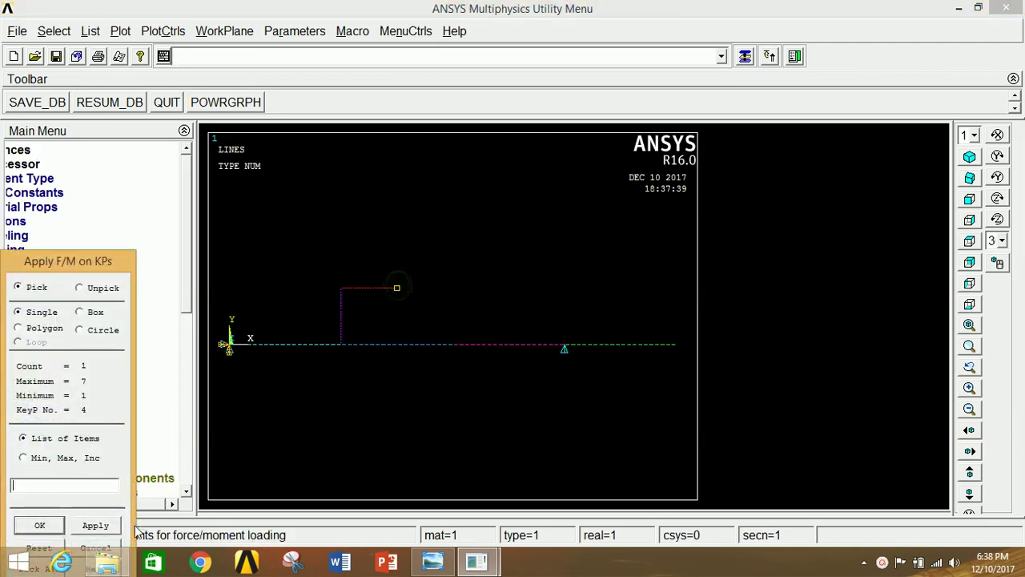
pyautogui.click(109, 527)
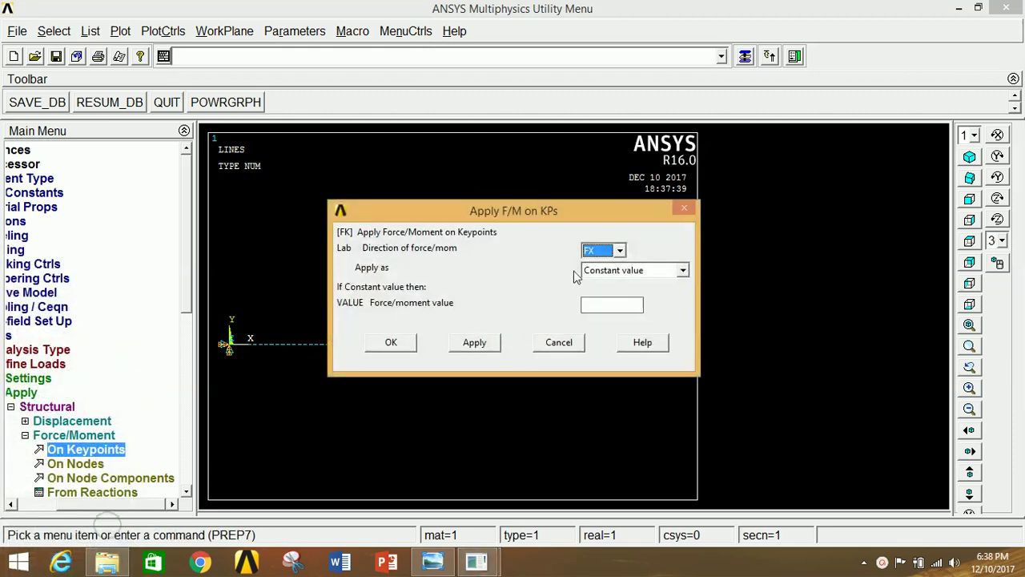
pyautogui.click(602, 252)
pyautogui.click(599, 280)
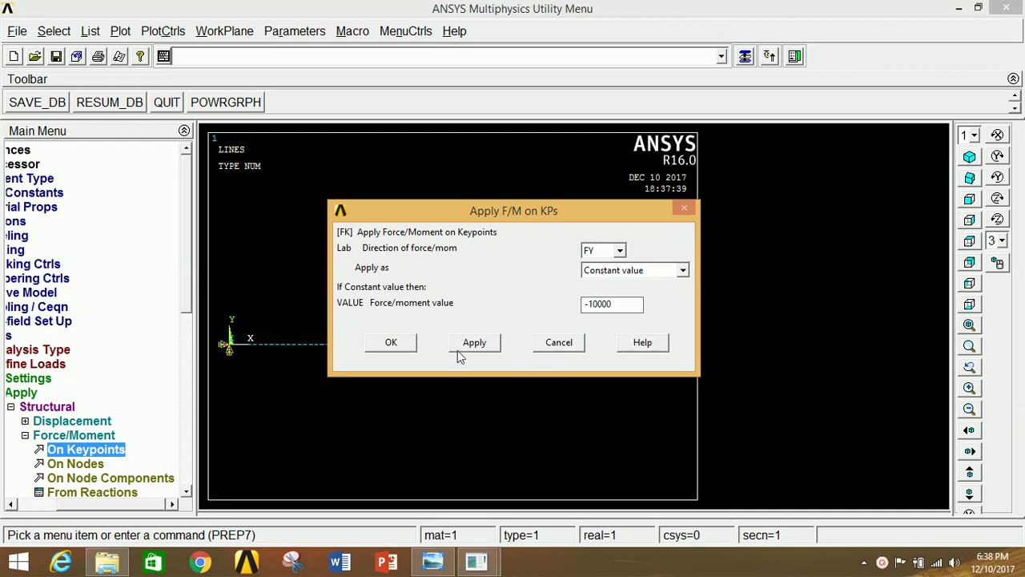
pyautogui.click(391, 344)
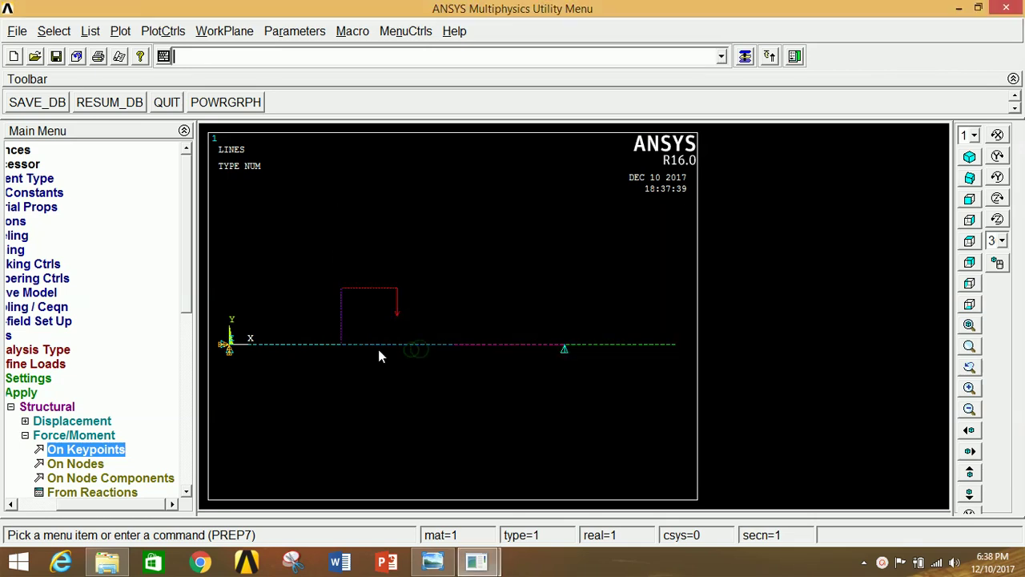
pyautogui.click(61, 433)
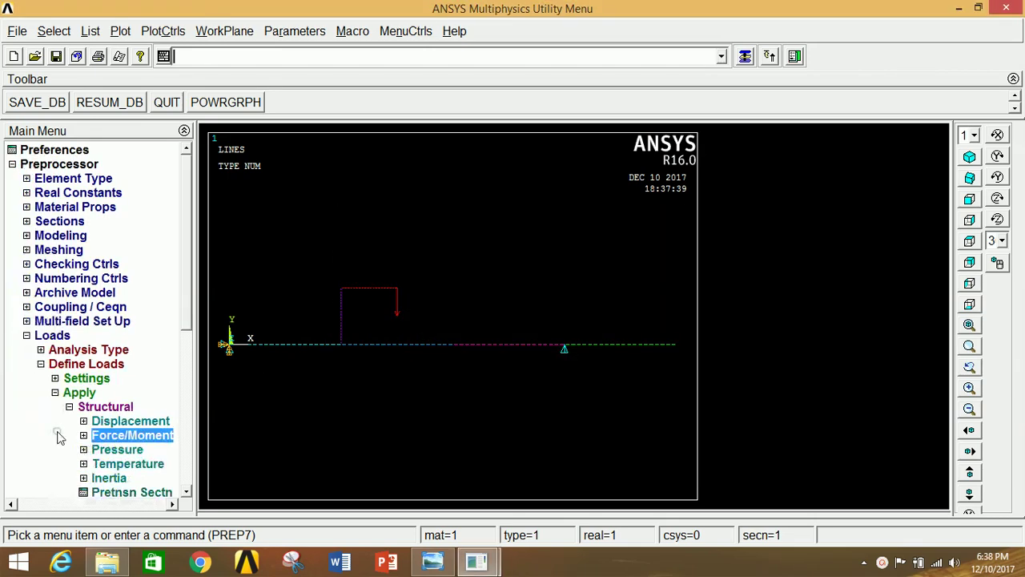
# Step: Pick all beam elements from the beam's midpoint to its overhanging free end as targets for a beam pressure load
pyautogui.click(454, 346)
pyautogui.scroll(-2, 186, 324)
pyautogui.click(128, 394)
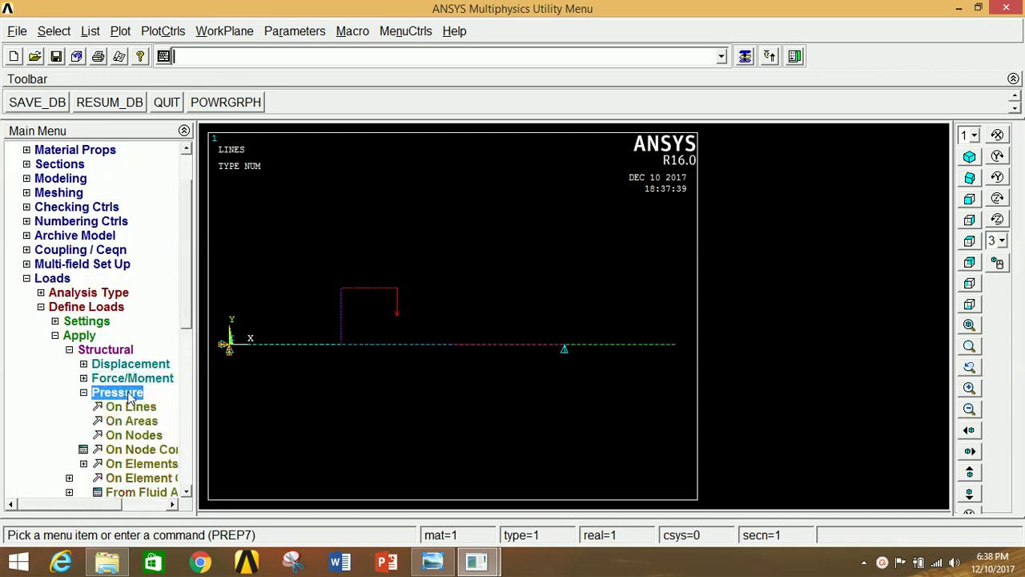
pyautogui.scroll(-3, 80, 404)
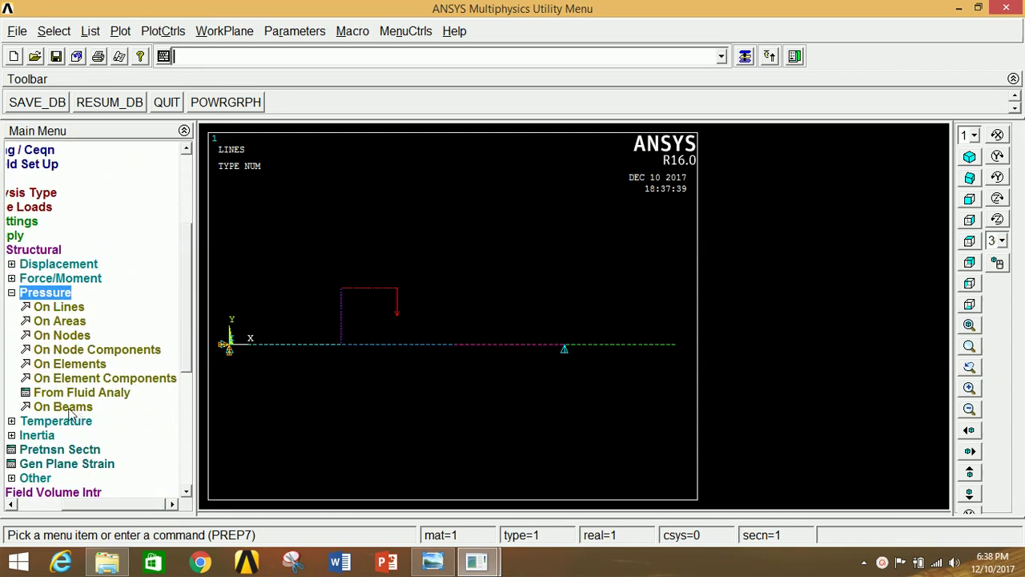
pyautogui.click(64, 407)
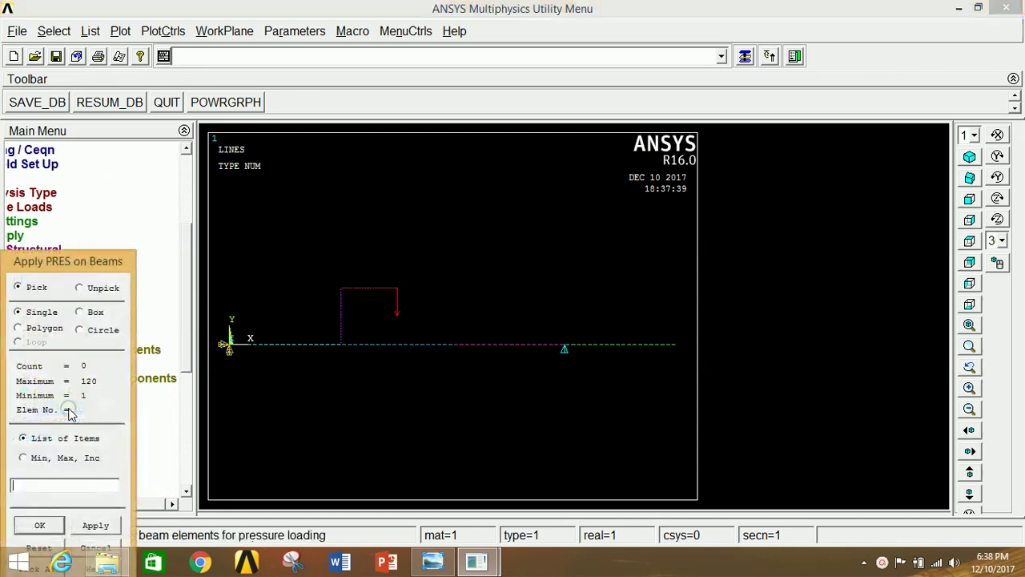
pyautogui.click(80, 313)
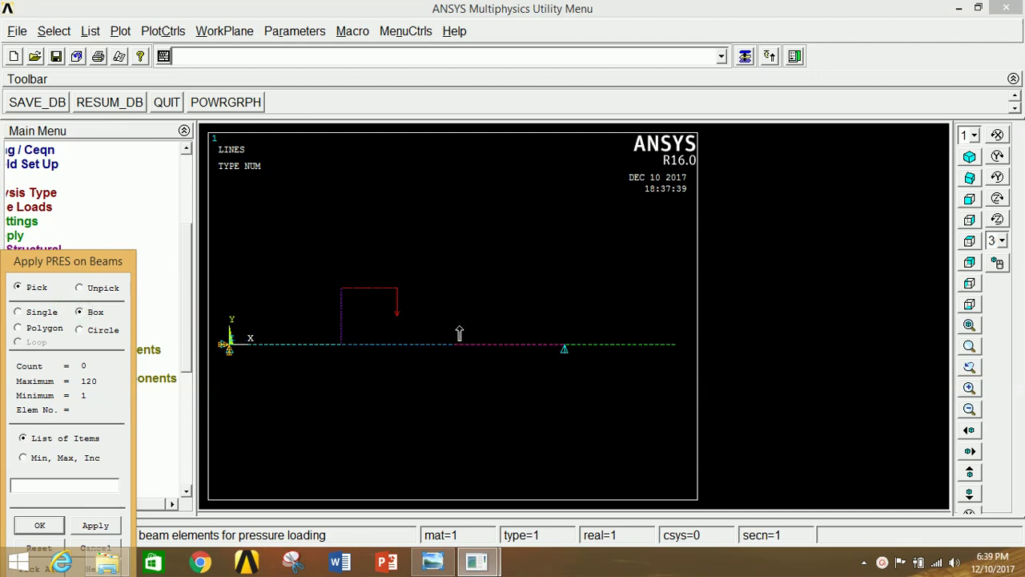
pyautogui.moveTo(456, 320); pyautogui.dragTo(679, 370)
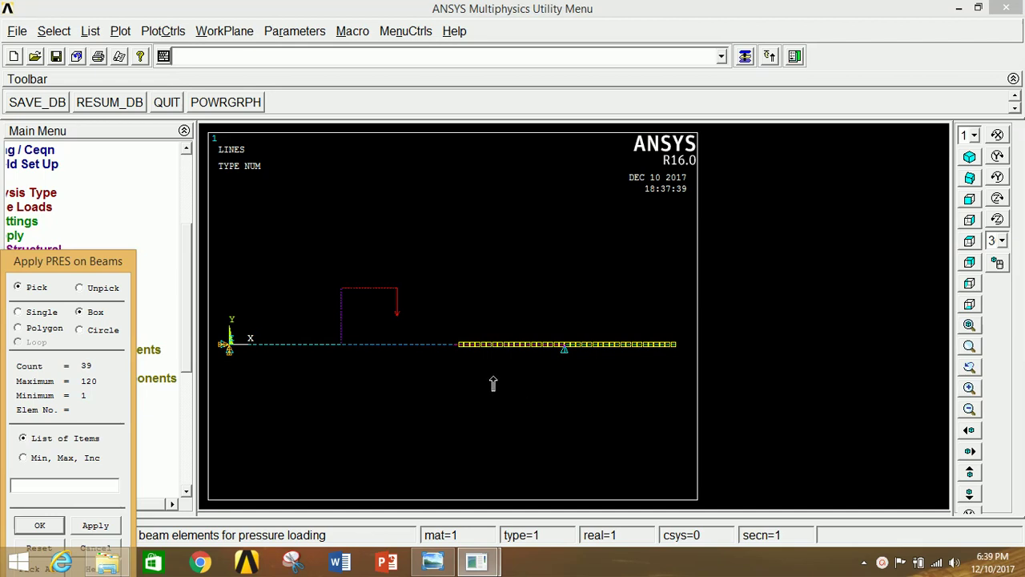
pyautogui.click(969, 366)
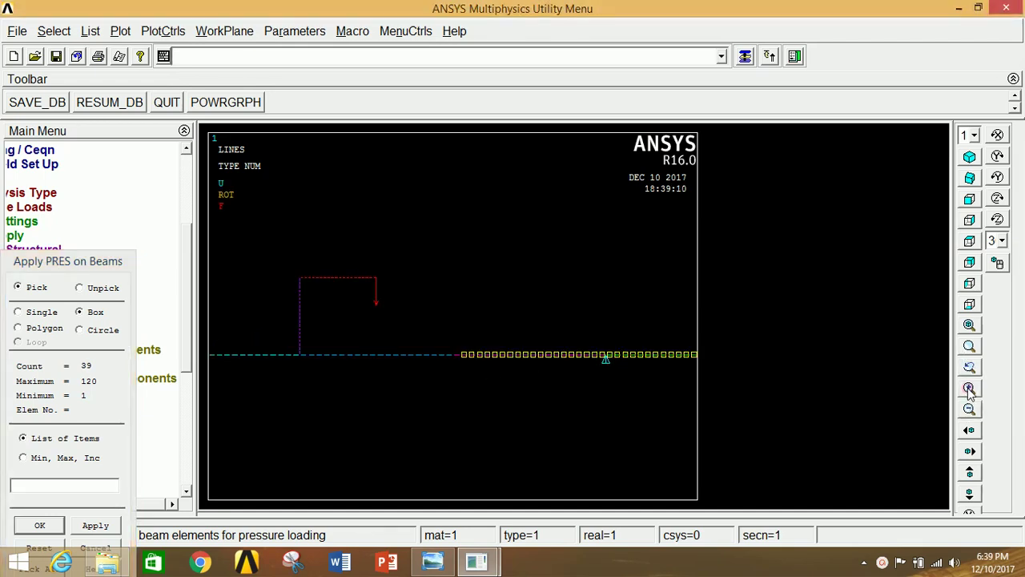
pyautogui.click(458, 364)
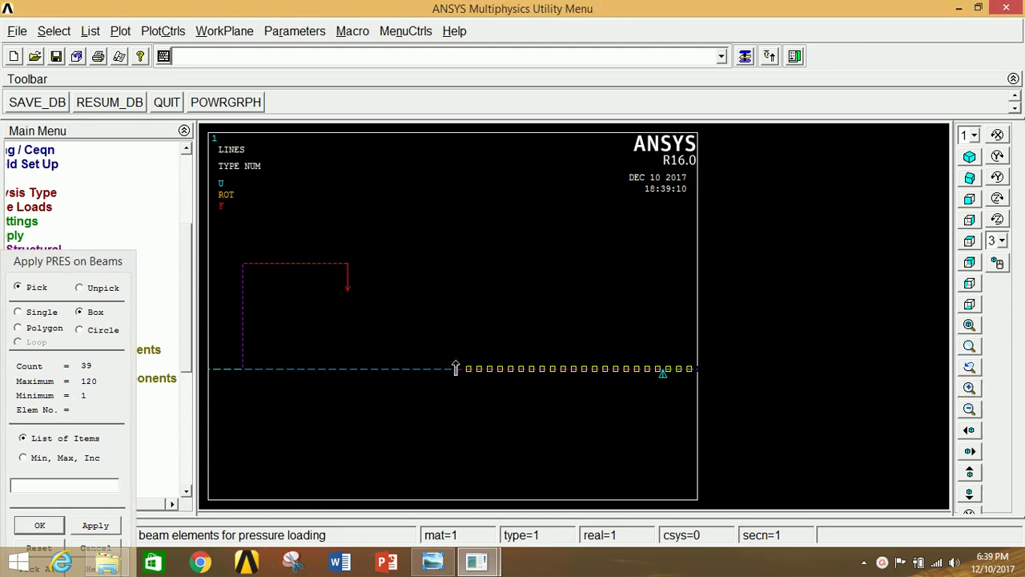
pyautogui.click(457, 368)
pyautogui.click(95, 525)
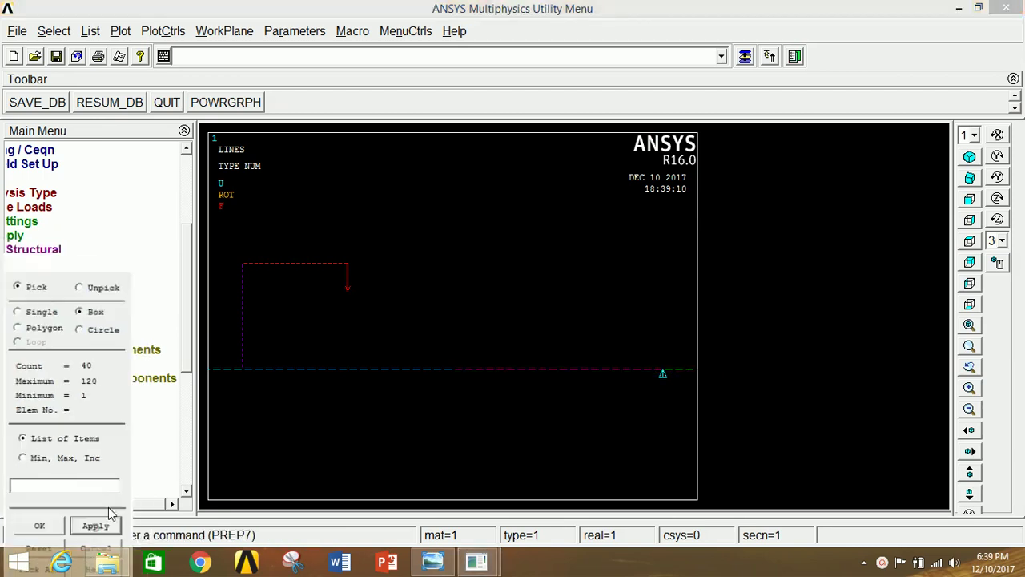
# Step: Apply a uniform pressure of 3 with load key 2 to the picked beam elements, and finish applying pressure
pyautogui.doubleClick(586, 197)
pyautogui.write('2')
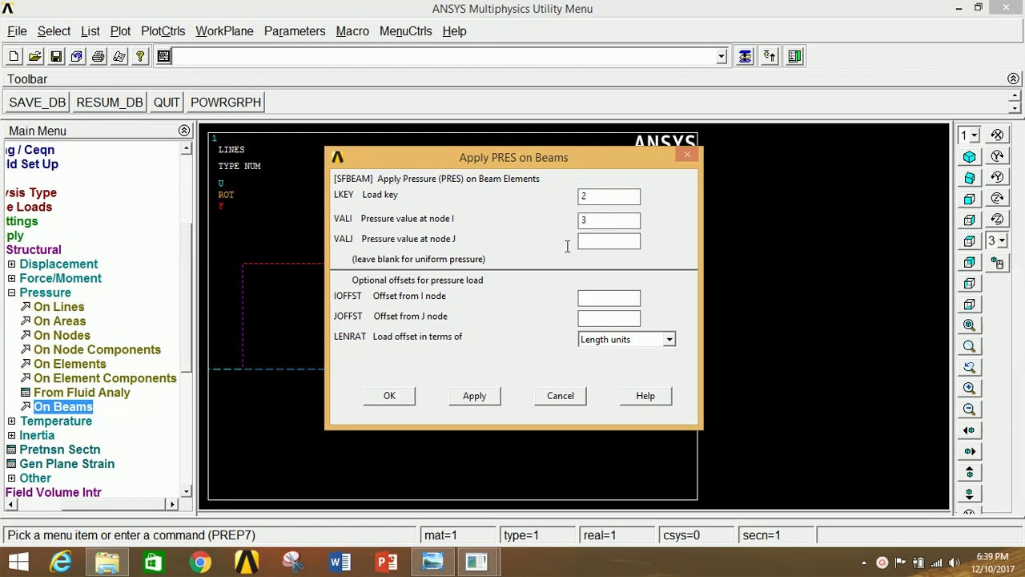
pyautogui.click(464, 396)
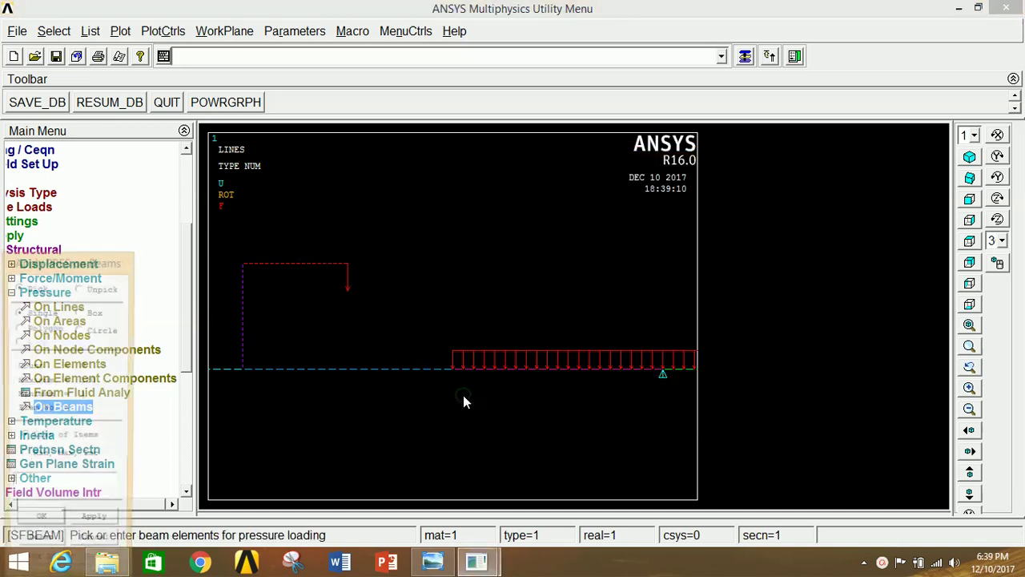
pyautogui.click(40, 525)
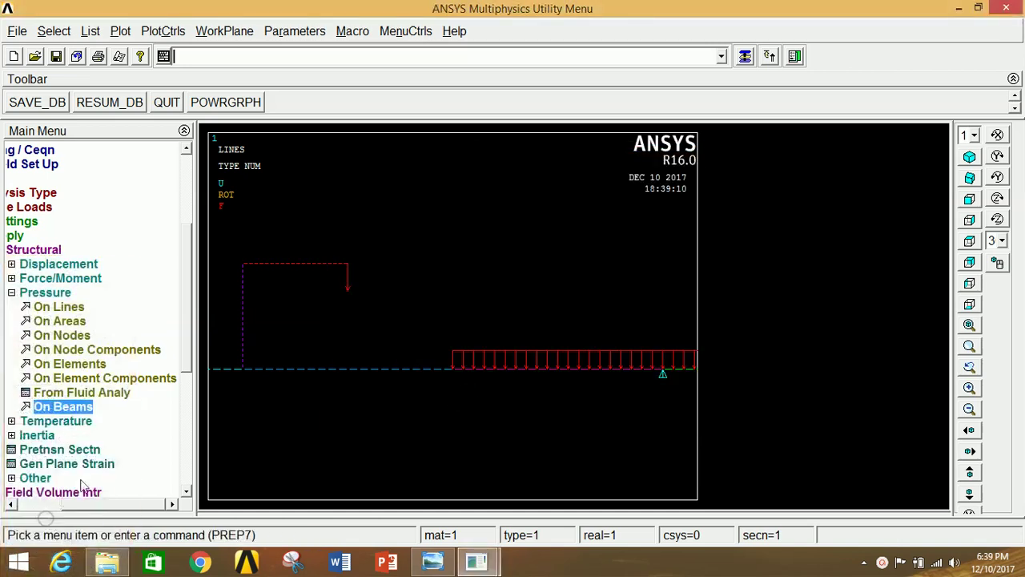
# Step: Solve the current load step, and close the completion note and status listing
pyautogui.doubleClick(30, 250)
pyautogui.click(62, 181)
pyautogui.doubleClick(62, 180)
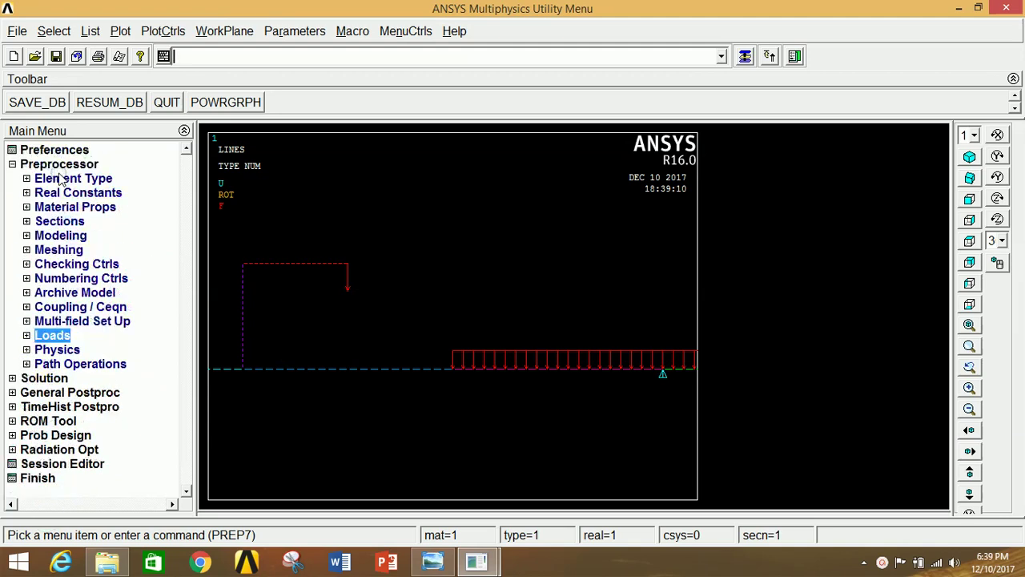
pyautogui.doubleClick(60, 165)
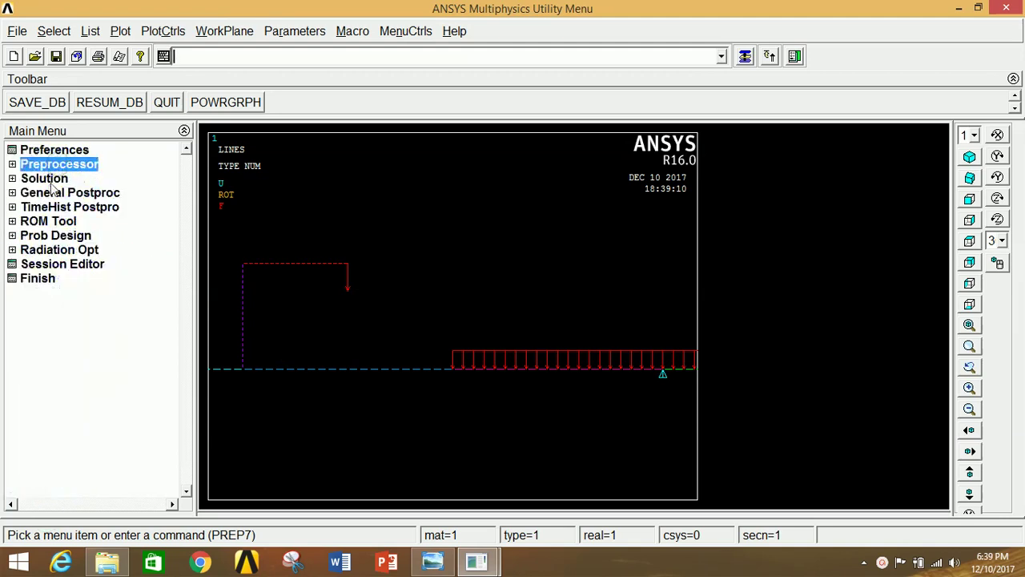
pyautogui.doubleClick(53, 178)
pyautogui.doubleClick(53, 264)
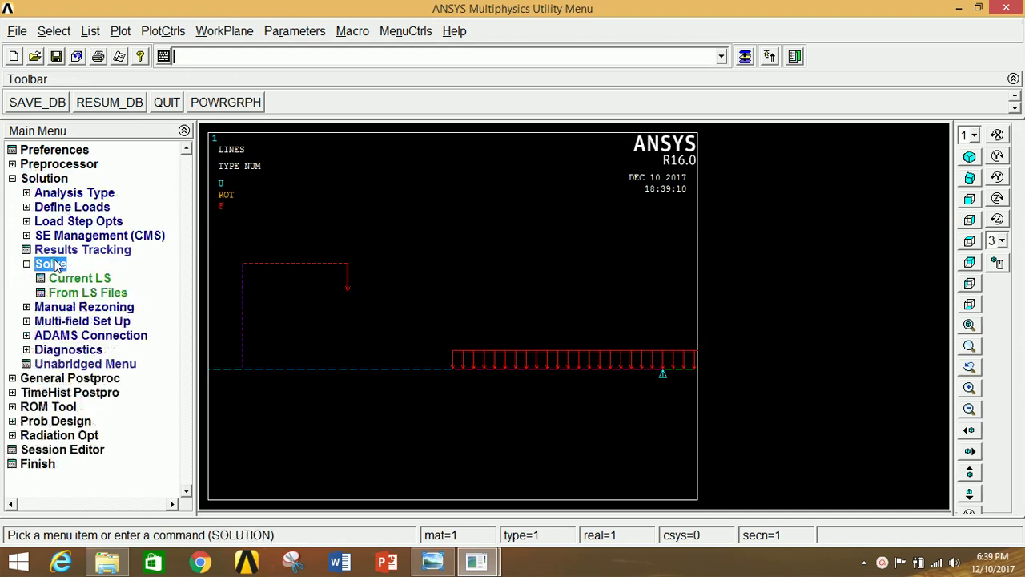
pyautogui.click(60, 279)
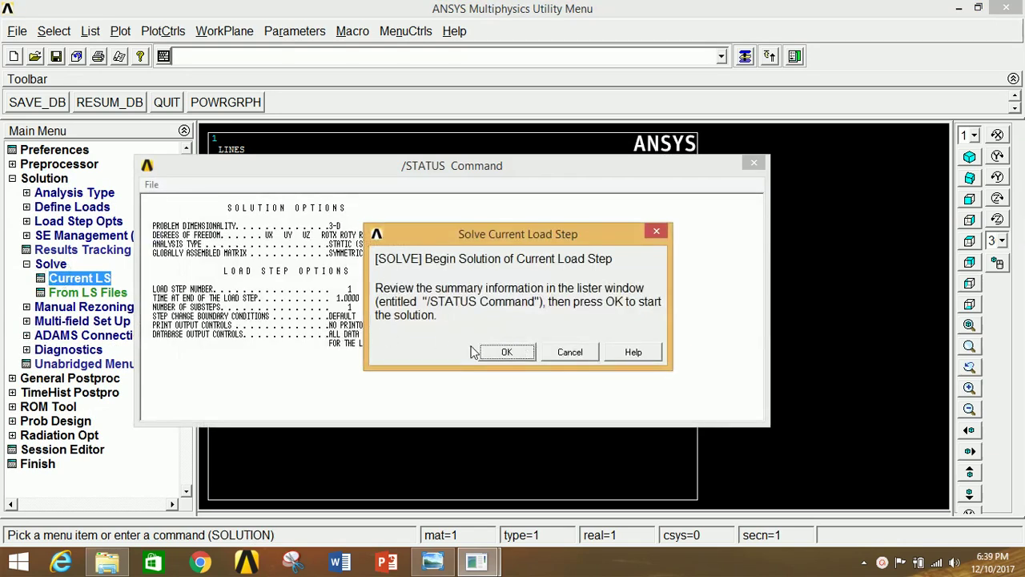
pyautogui.click(502, 350)
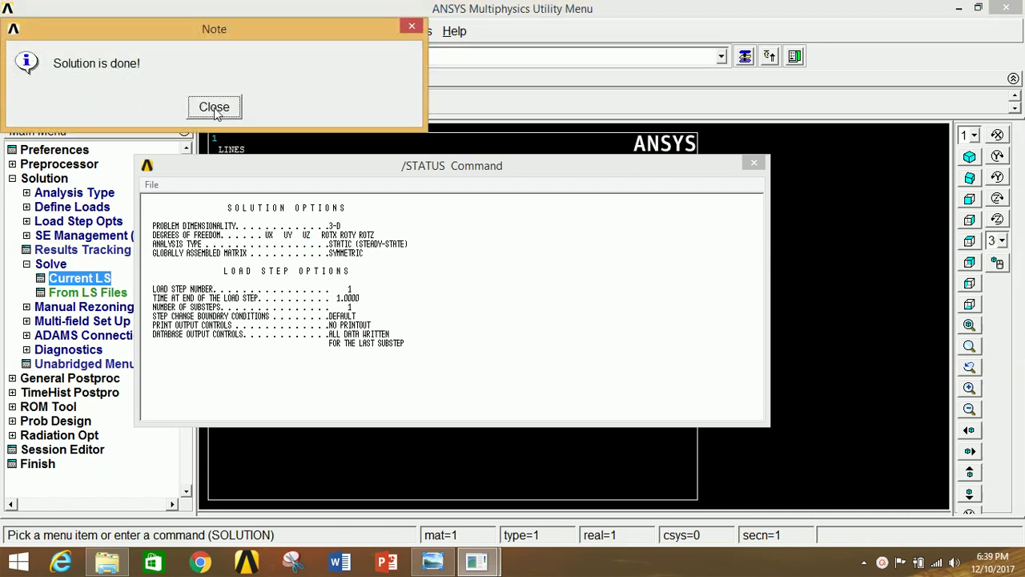
pyautogui.click(214, 108)
pyautogui.click(752, 165)
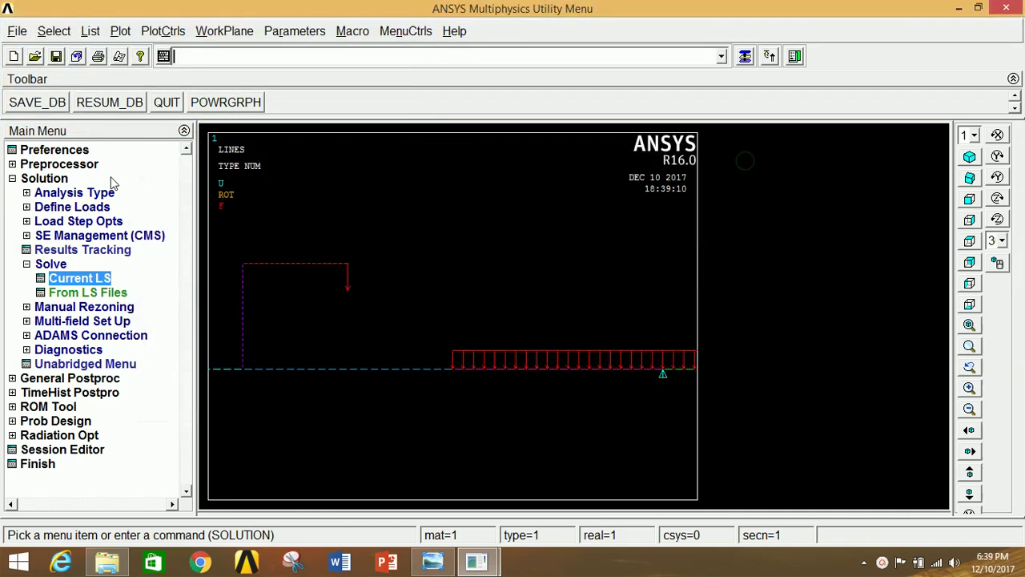
# Step: Define an element table item in General Postproc by sequence number SMISC, 3
pyautogui.click(49, 179)
pyautogui.click(60, 192)
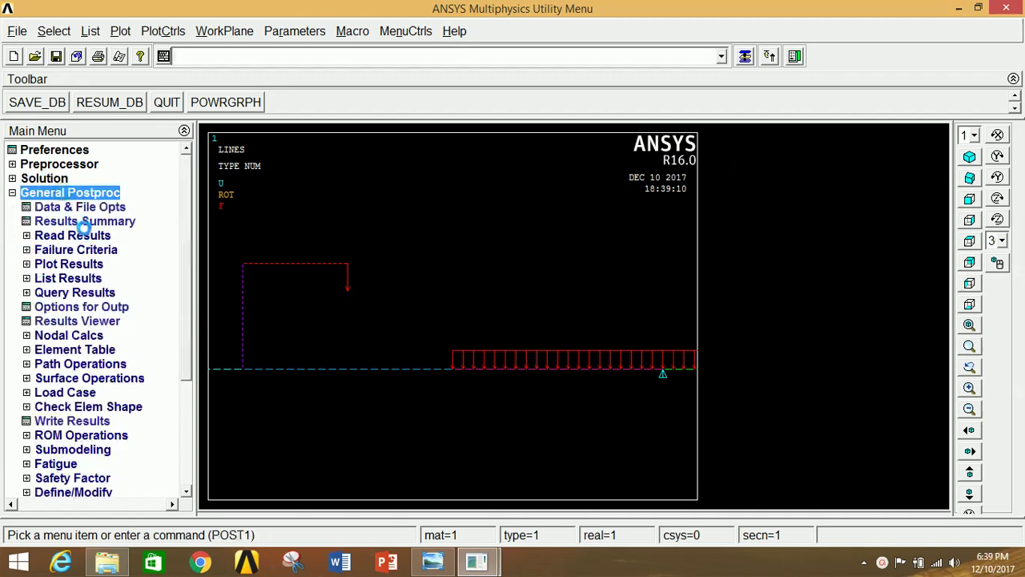
pyautogui.click(67, 353)
pyautogui.click(72, 364)
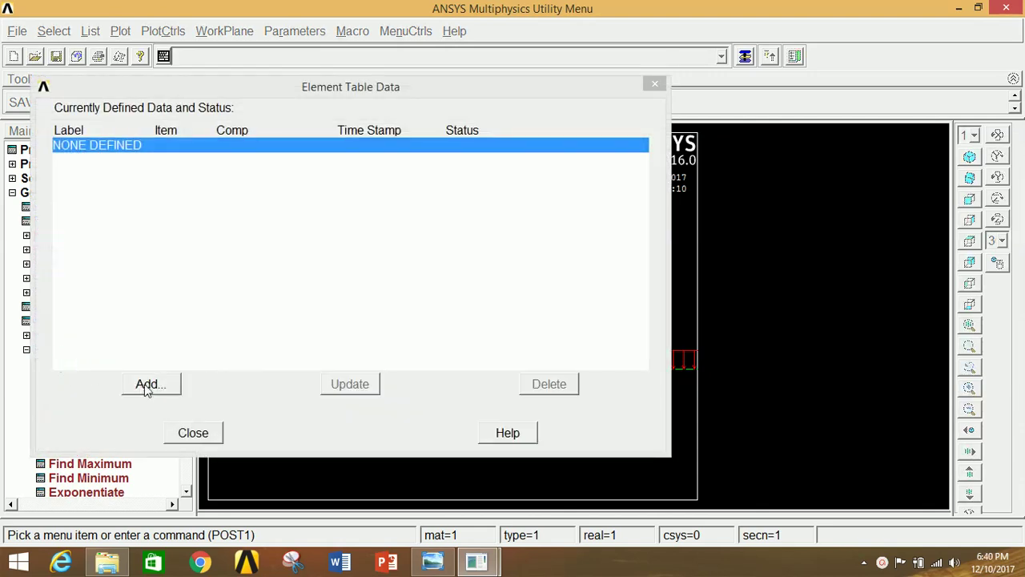
pyautogui.click(146, 385)
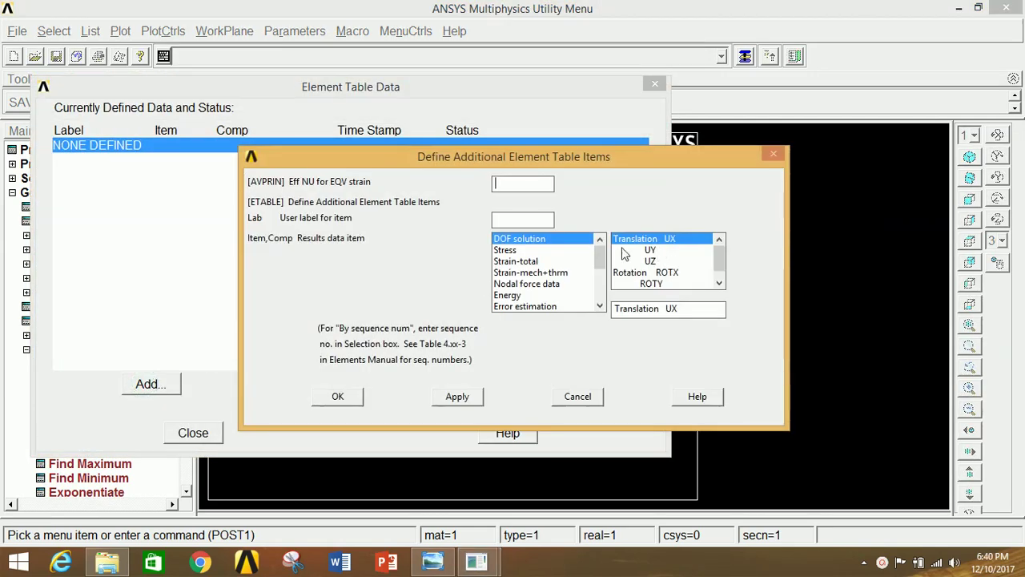
pyautogui.click(596, 274)
pyautogui.click(561, 307)
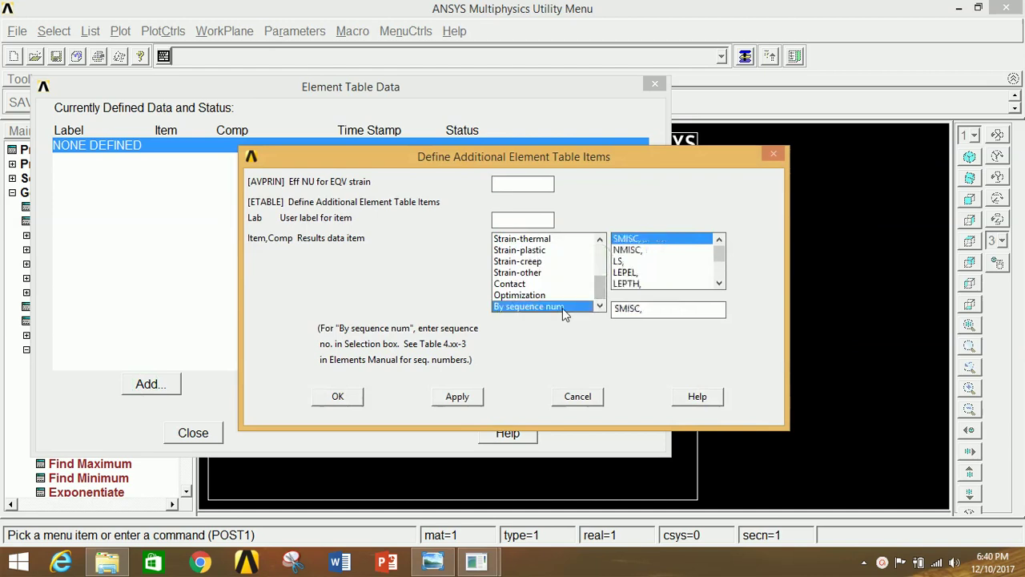
pyautogui.click(645, 309)
pyautogui.write('3')
pyautogui.click(457, 397)
# Step: Add a second element table item by sequence number SMISC, 6
pyautogui.click(599, 258)
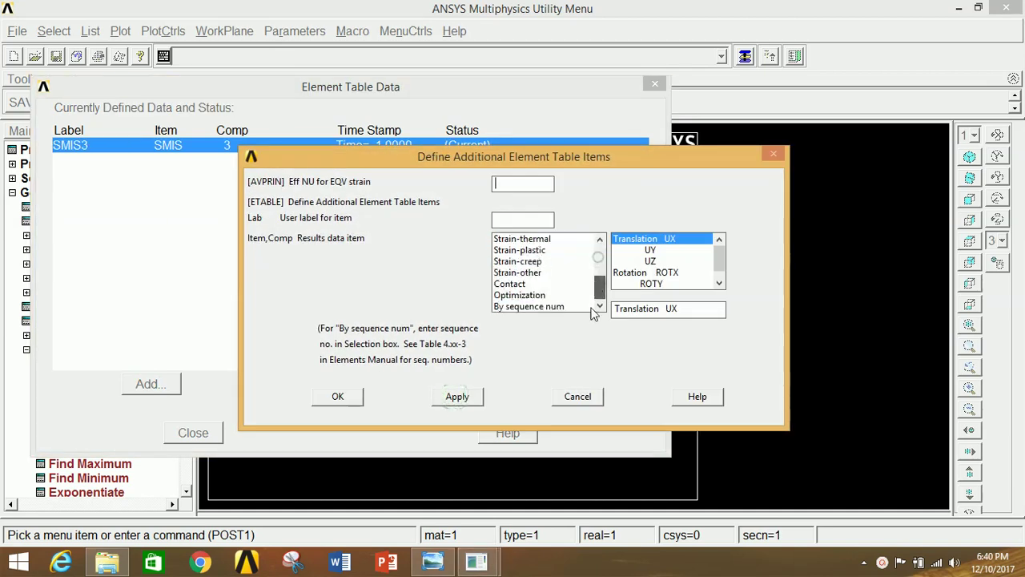
pyautogui.click(578, 307)
pyautogui.click(644, 309)
pyautogui.write('6')
pyautogui.click(457, 400)
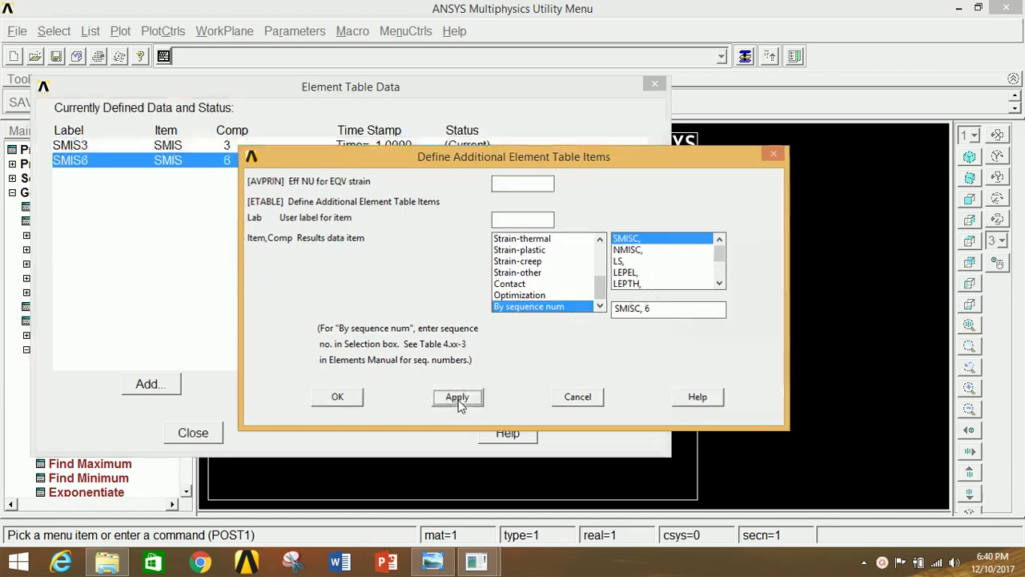
# Step: Add a third element table item by sequence number SMISC, 16
pyautogui.click(600, 258)
pyautogui.click(570, 308)
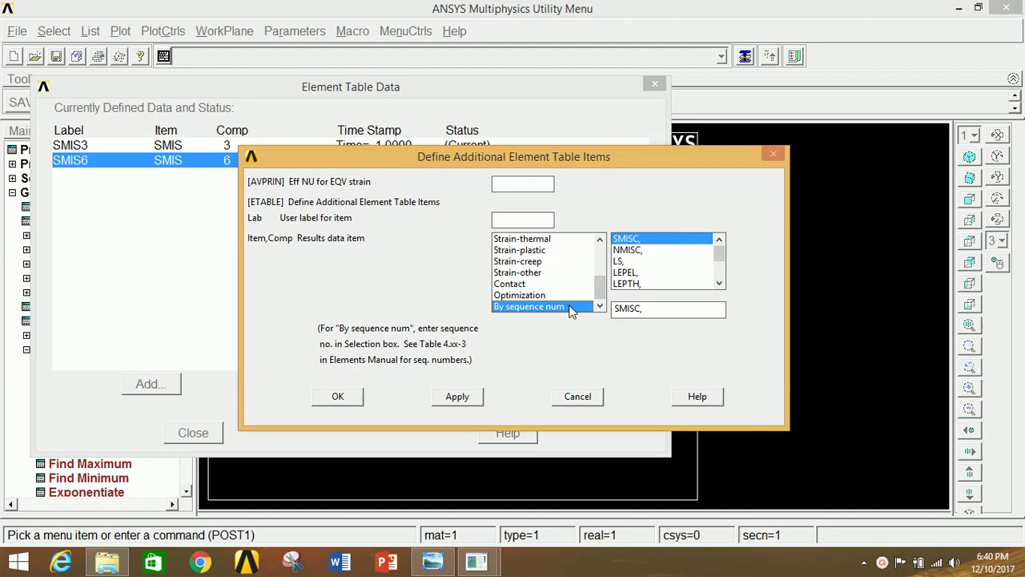
pyautogui.click(647, 308)
pyautogui.write('16')
pyautogui.click(457, 396)
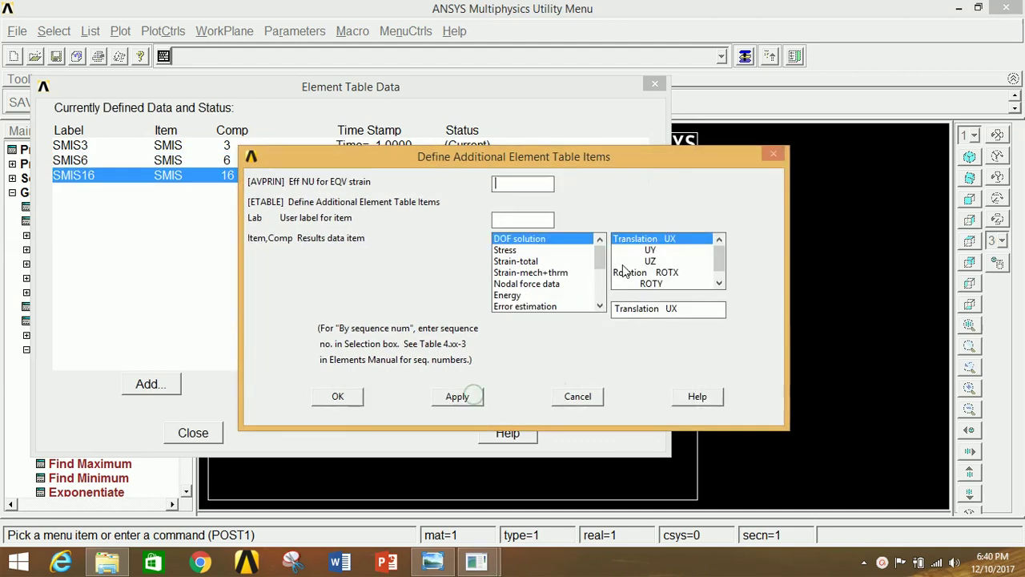
# Step: Add a fourth element table item by sequence number SMISC, 19, and finish defining the element table
pyautogui.click(603, 258)
pyautogui.click(570, 308)
pyautogui.click(645, 309)
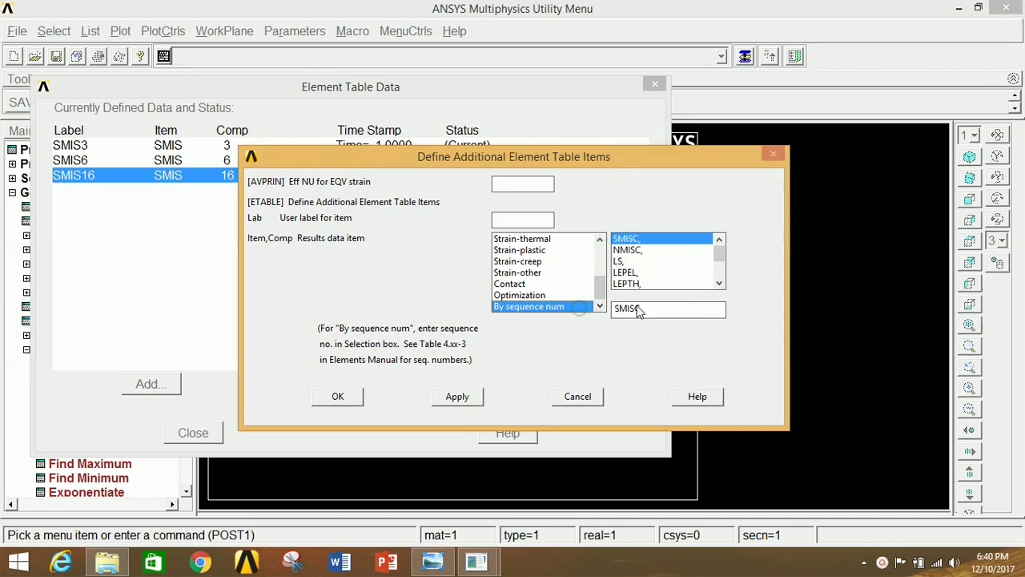
pyautogui.write('19')
pyautogui.click(337, 396)
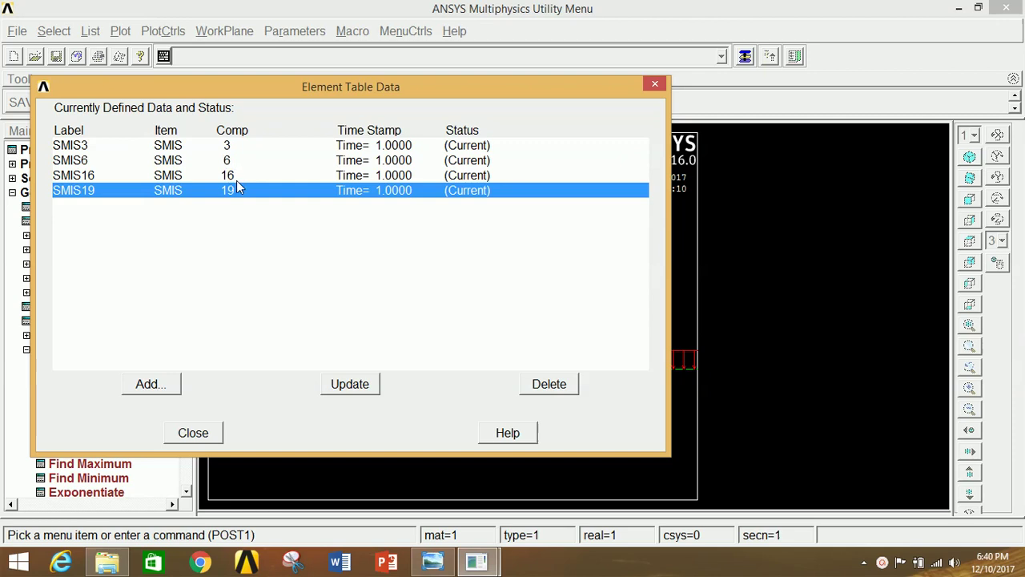
pyautogui.click(193, 432)
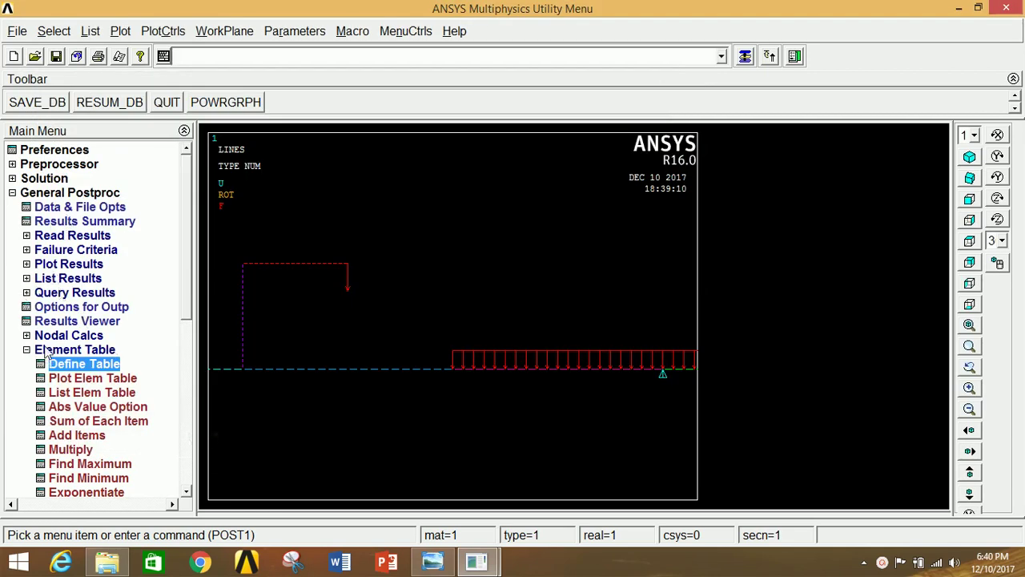
pyautogui.click(46, 351)
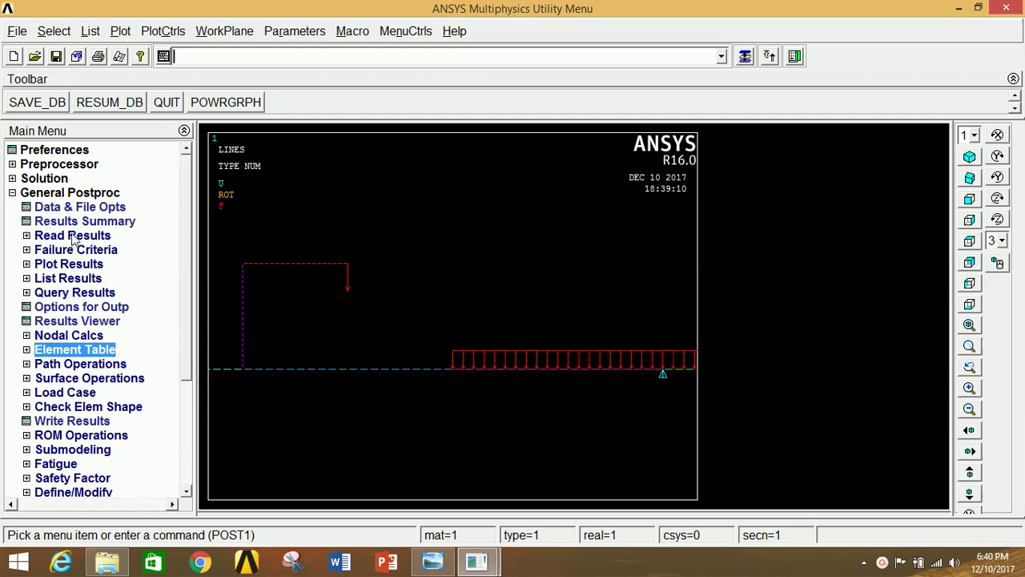
# Step: Plot the beam's deformed shape together with the undeformed shape, fitting the whole beam in view
pyautogui.click(73, 265)
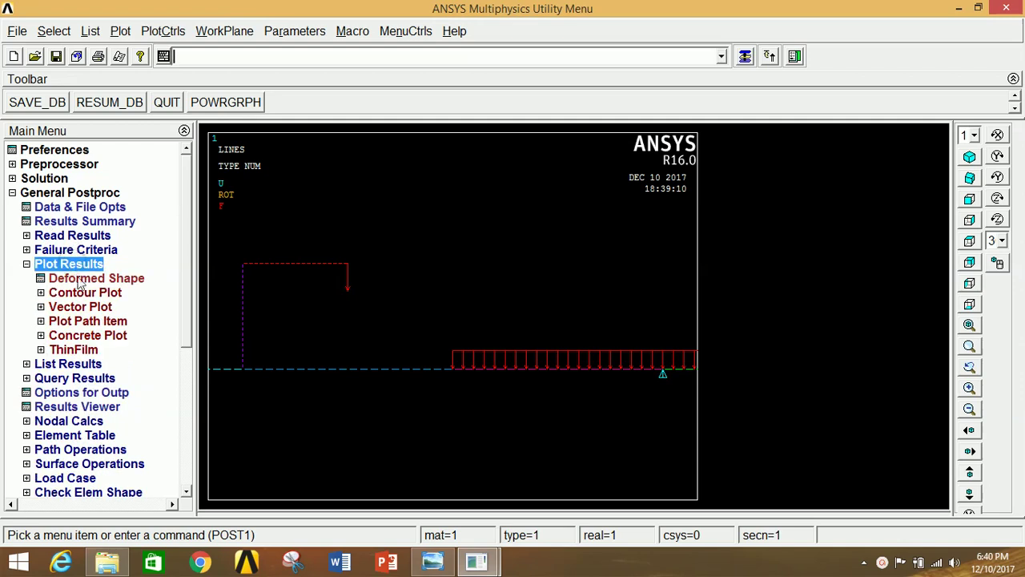
pyautogui.click(78, 280)
pyautogui.click(578, 282)
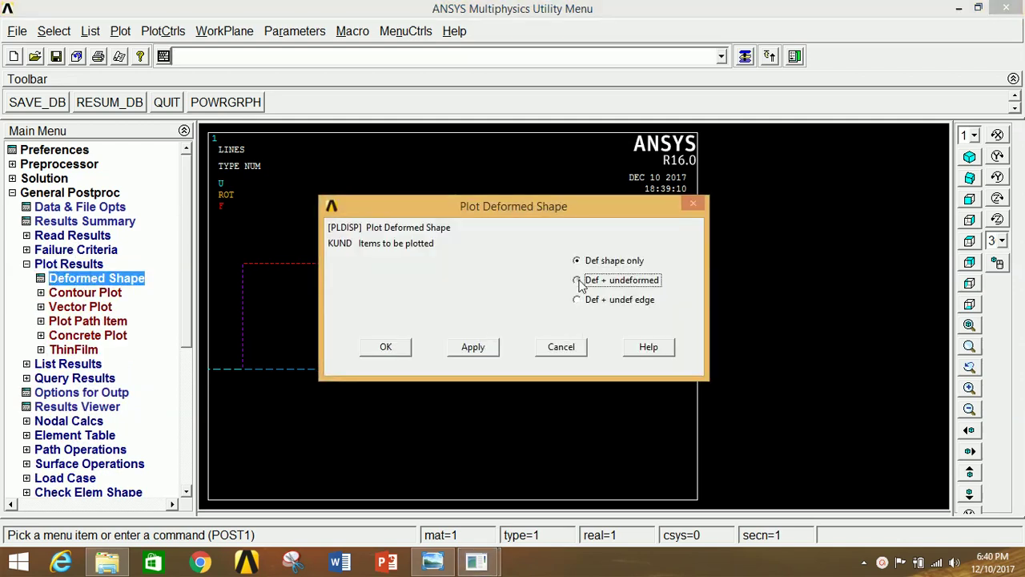
pyautogui.click(398, 349)
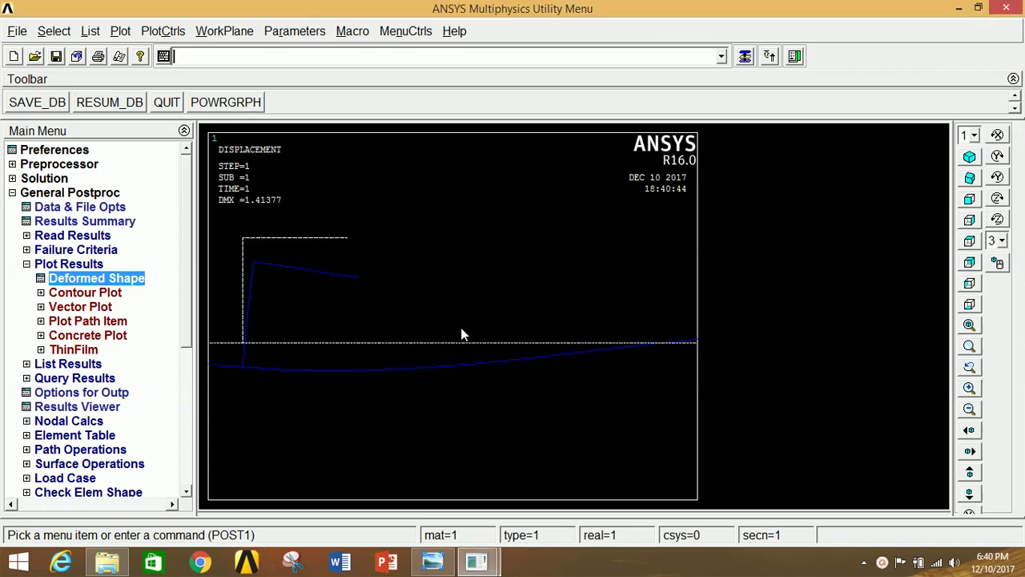
pyautogui.click(969, 409)
pyautogui.click(969, 409)
pyautogui.click(969, 409)
pyautogui.click(969, 387)
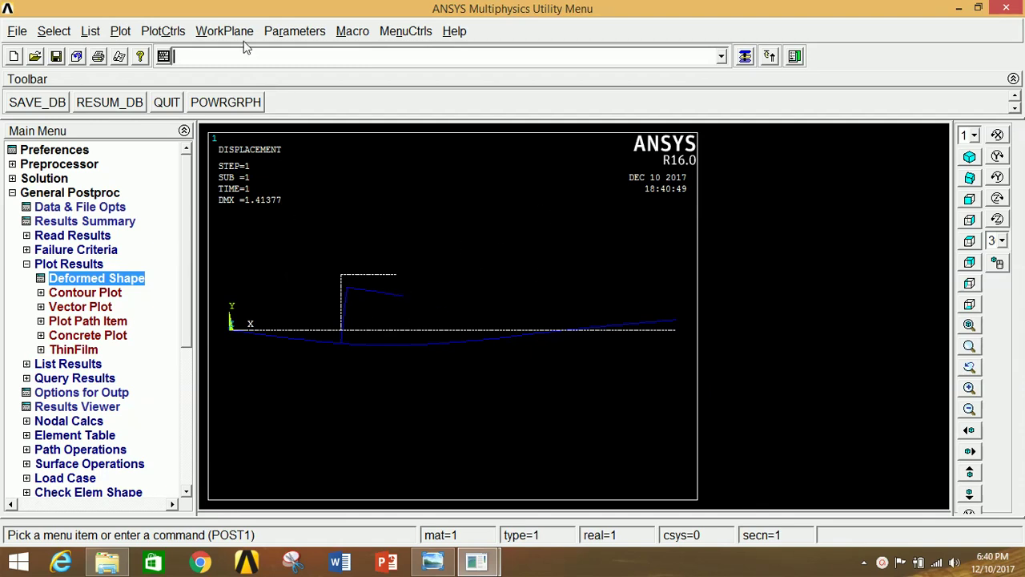
# Step: Turn on the display of element shapes based on real constant descriptions for the displacement plot
pyautogui.click(170, 34)
pyautogui.moveTo(206, 136)
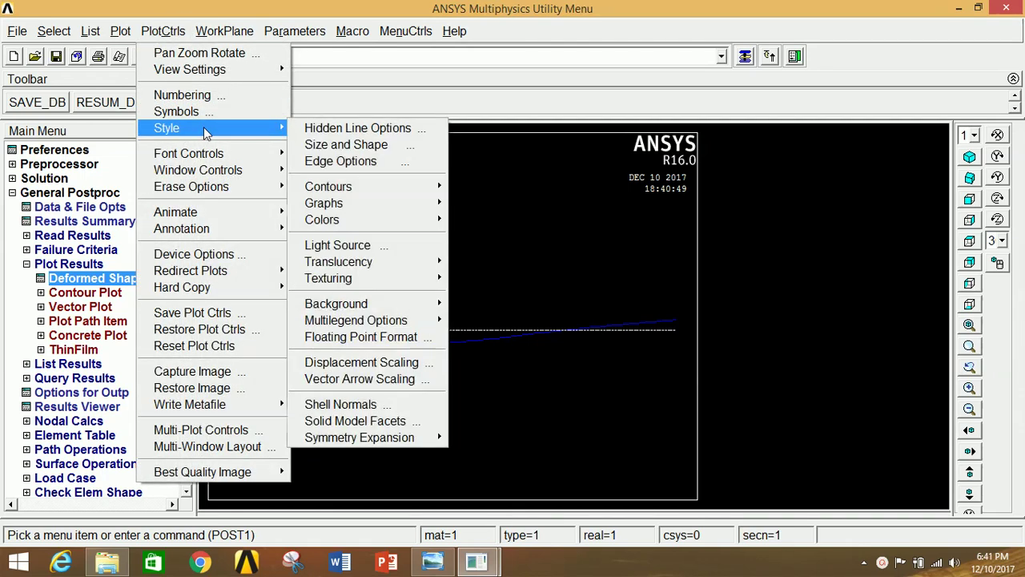
pyautogui.click(330, 144)
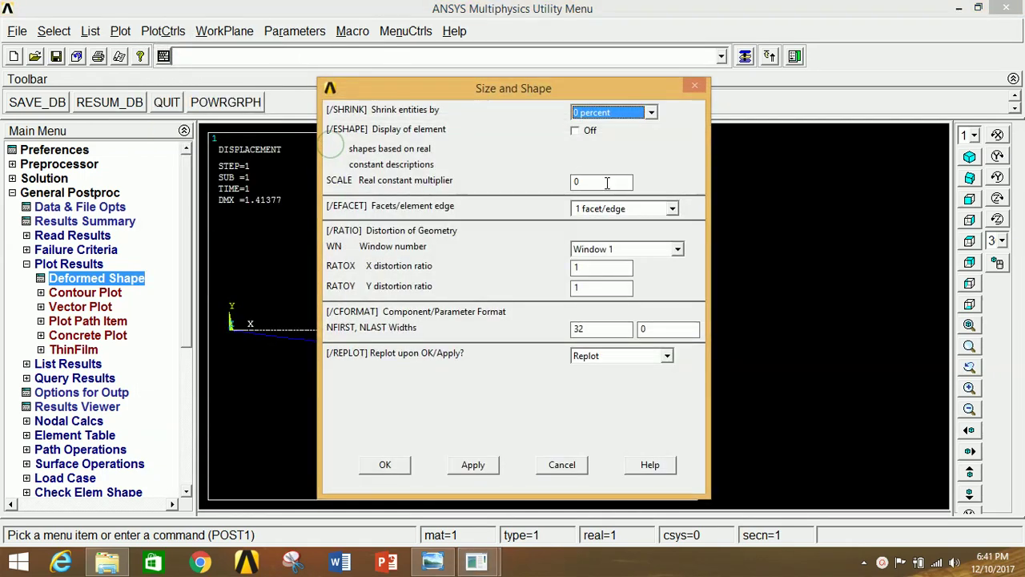
pyautogui.click(575, 131)
pyautogui.click(386, 465)
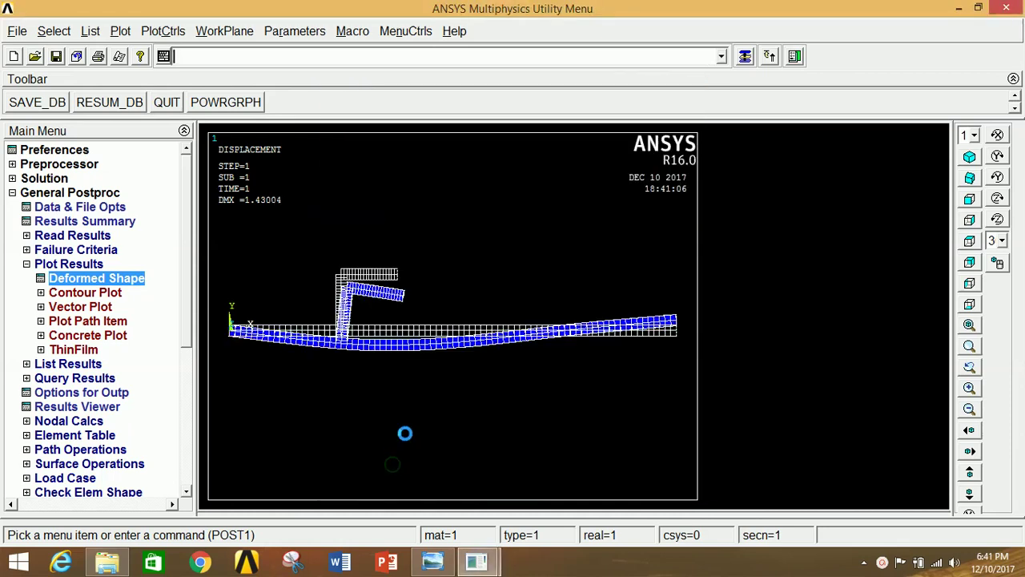
# Step: Animate the deformed shape with the undeformed shape in isometric view, and close the animation when done
pyautogui.click(969, 158)
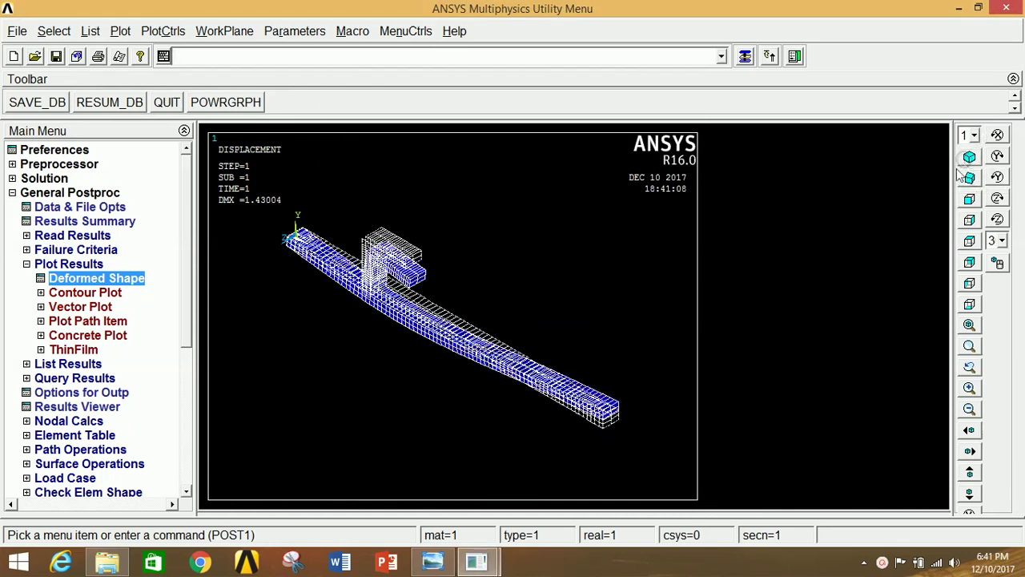
pyautogui.click(161, 32)
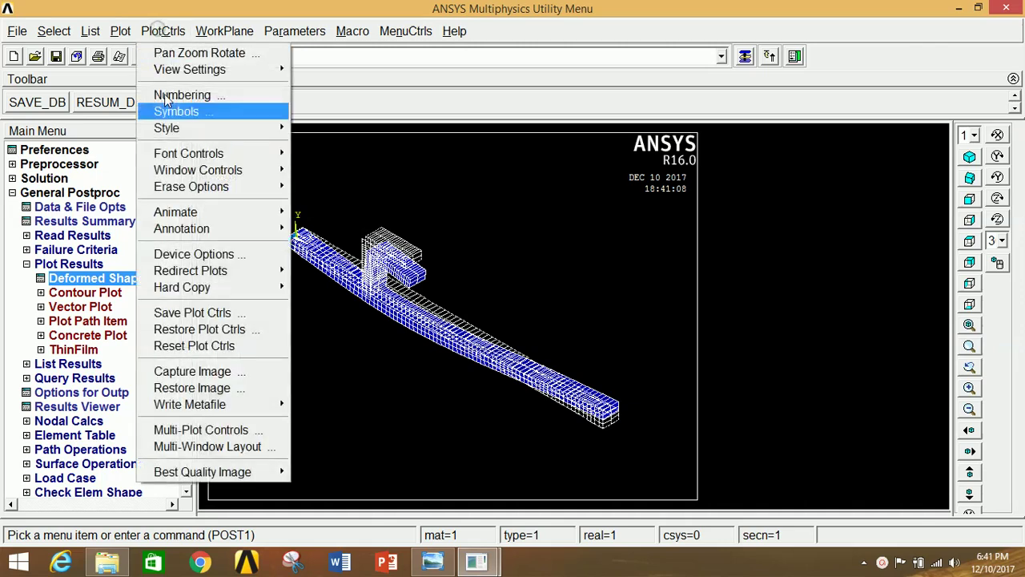
pyautogui.moveTo(190, 214)
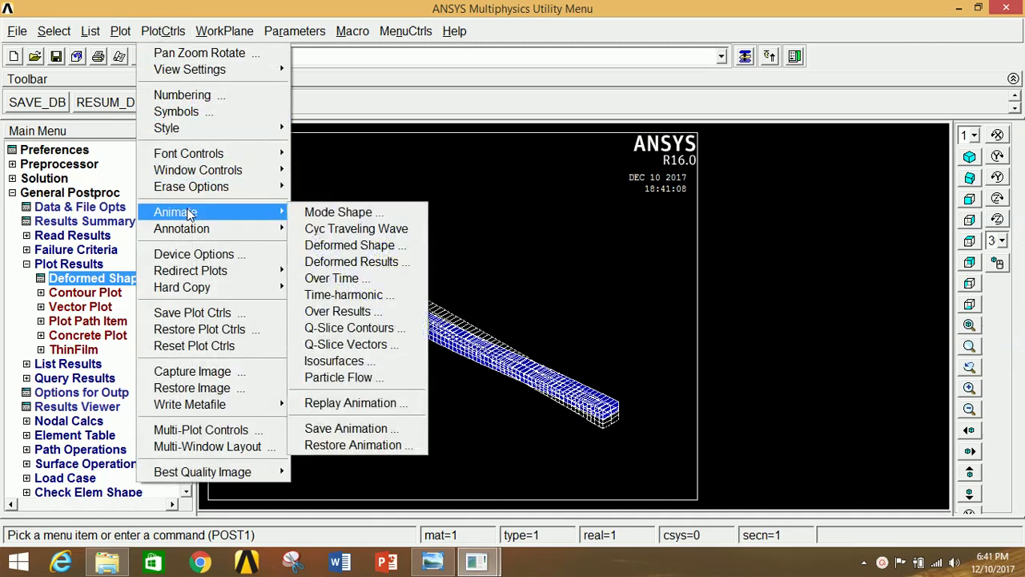
pyautogui.click(337, 246)
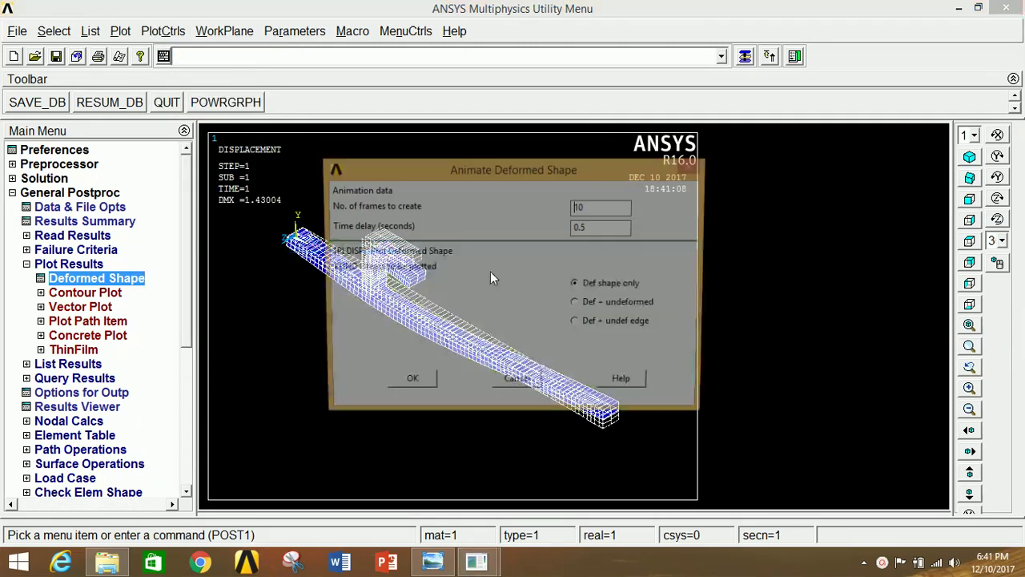
pyautogui.click(619, 305)
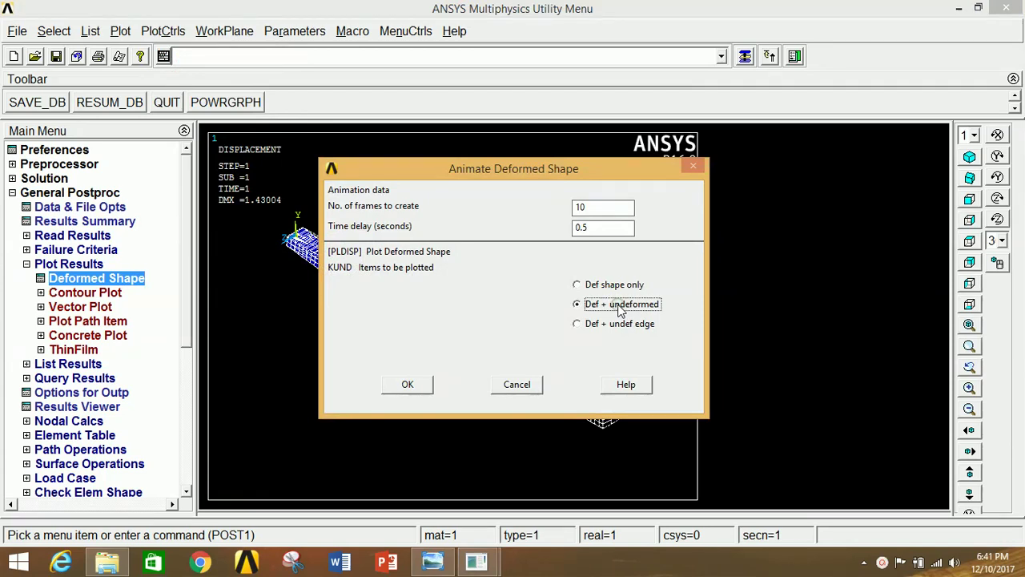
pyautogui.click(405, 384)
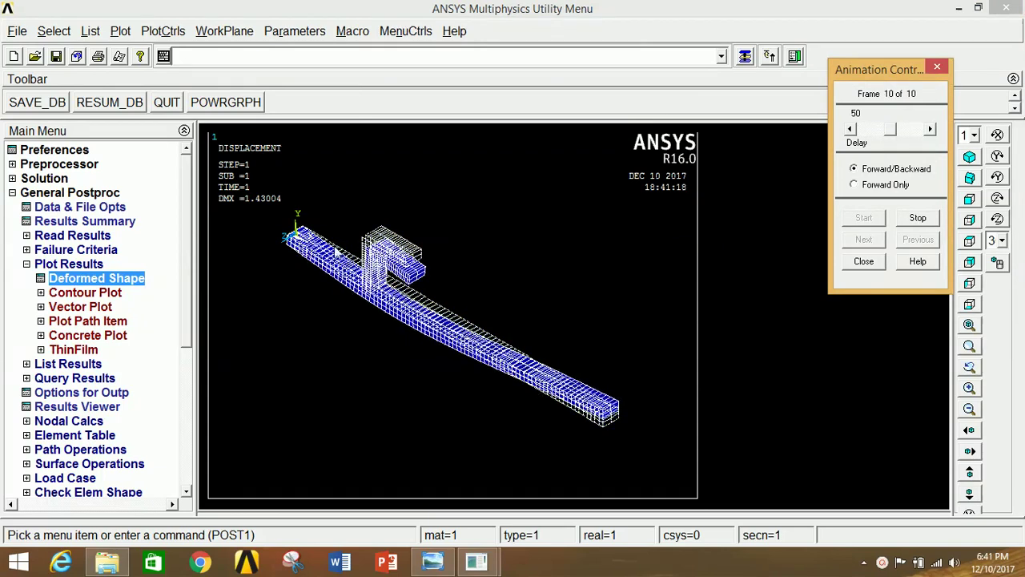
pyautogui.click(851, 267)
# Step: Plot the nodal solution contour of the displacement vector sum on the deformed beam in front view
pyautogui.click(970, 199)
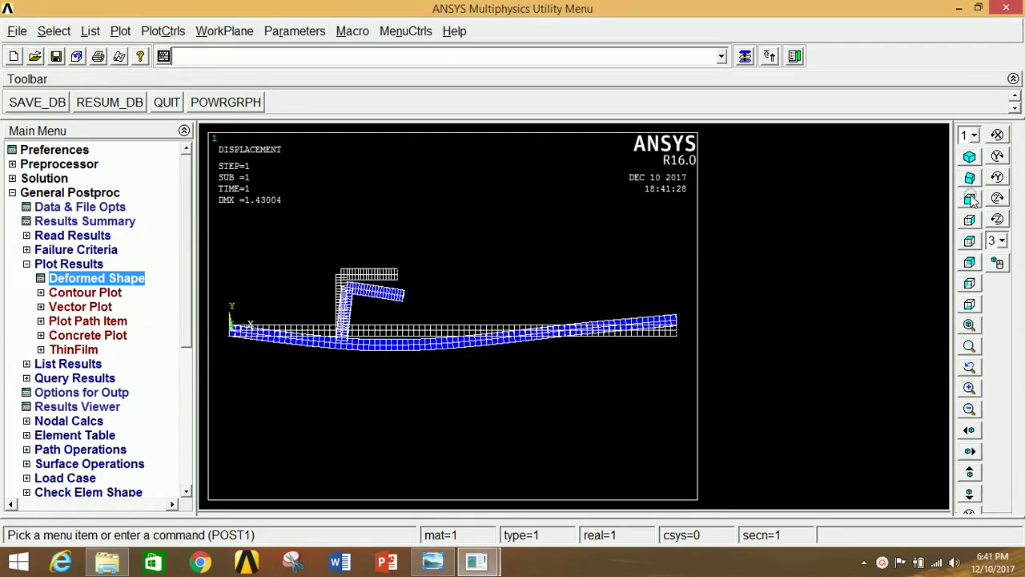
pyautogui.click(86, 293)
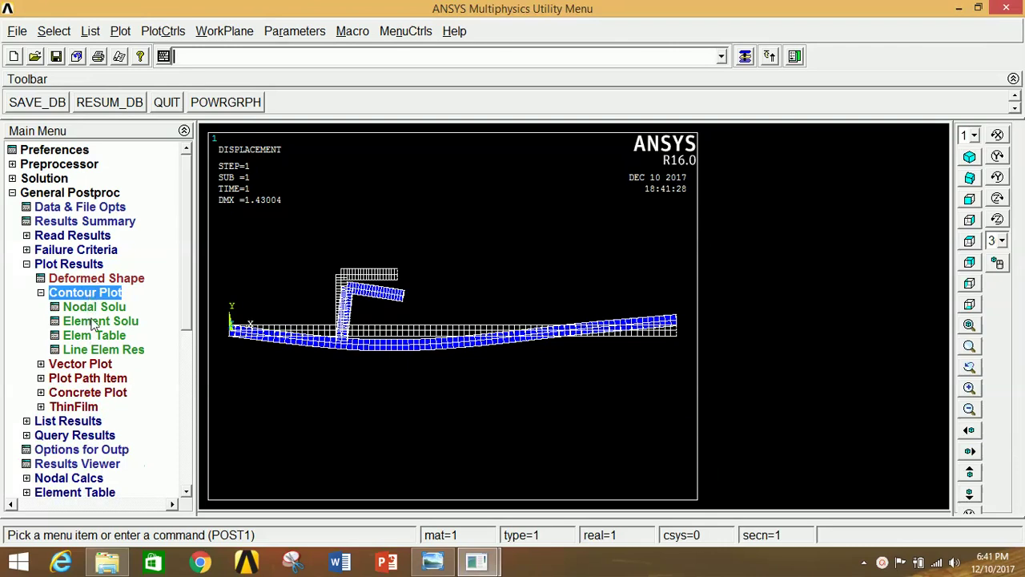
pyautogui.click(94, 306)
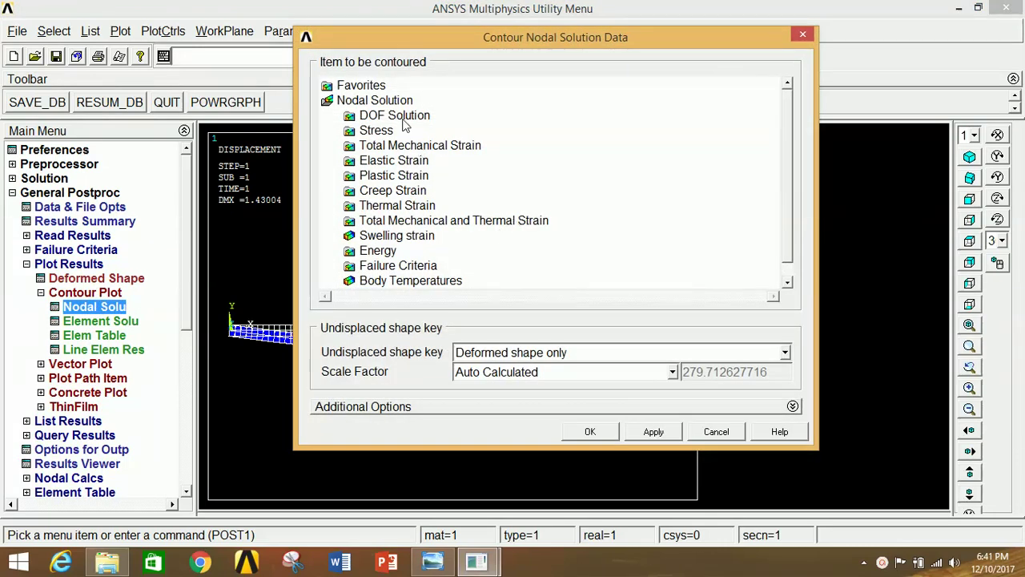
pyautogui.doubleClick(400, 116)
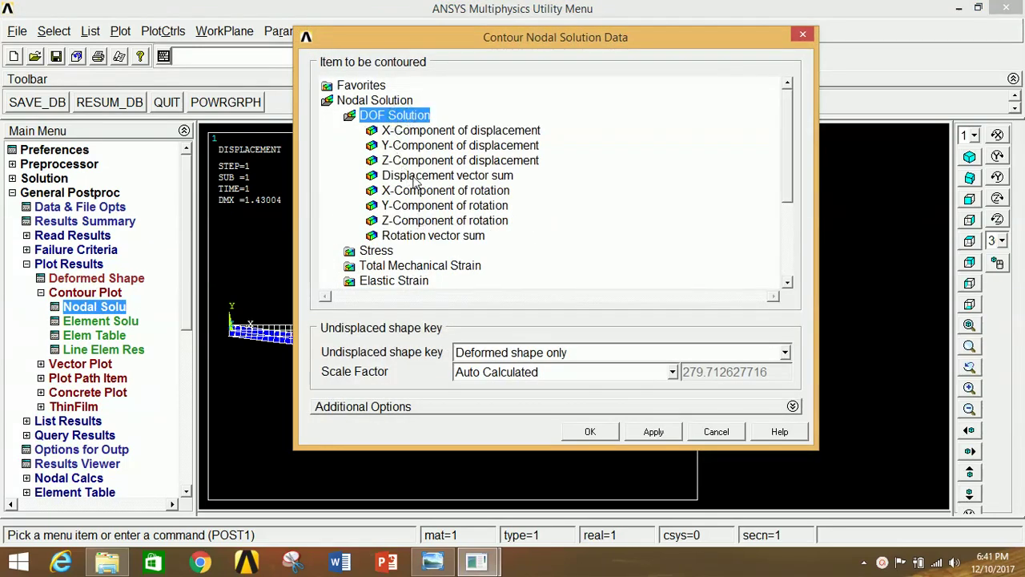
pyautogui.click(414, 176)
pyautogui.click(576, 432)
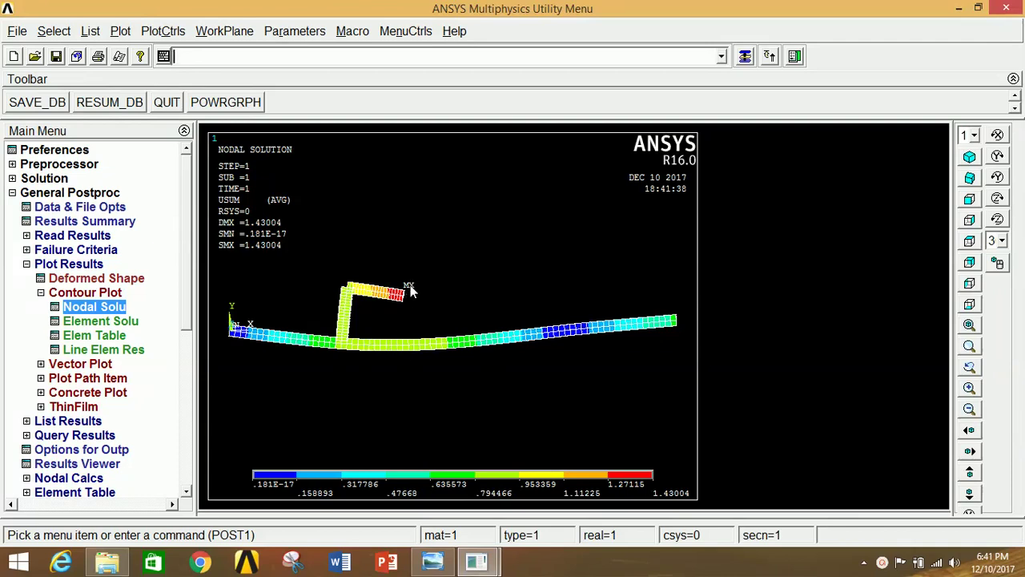
# Step: Plot the nodal solution contour of von Mises stress on the deformed shape
pyautogui.click(88, 306)
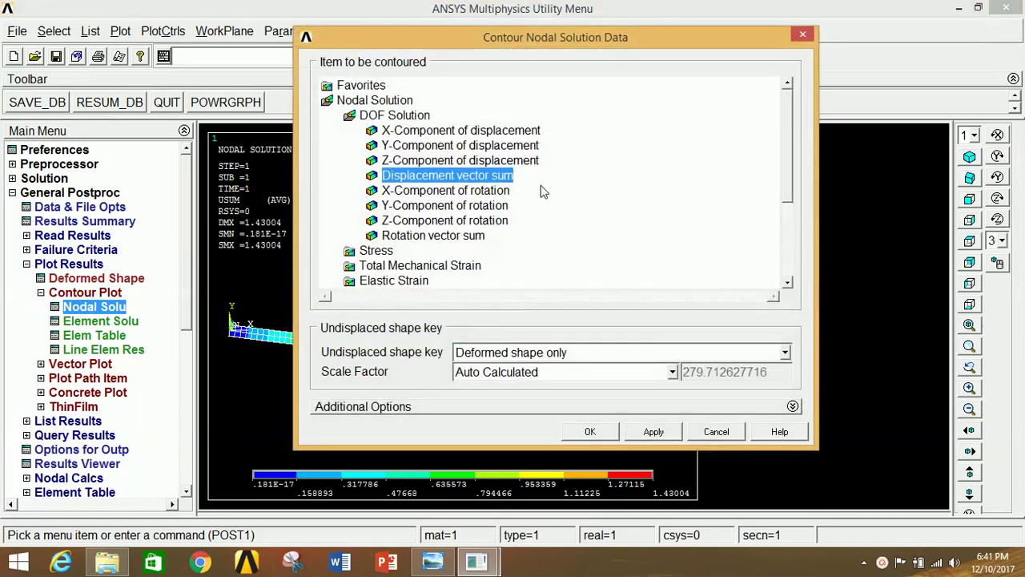
pyautogui.click(376, 249)
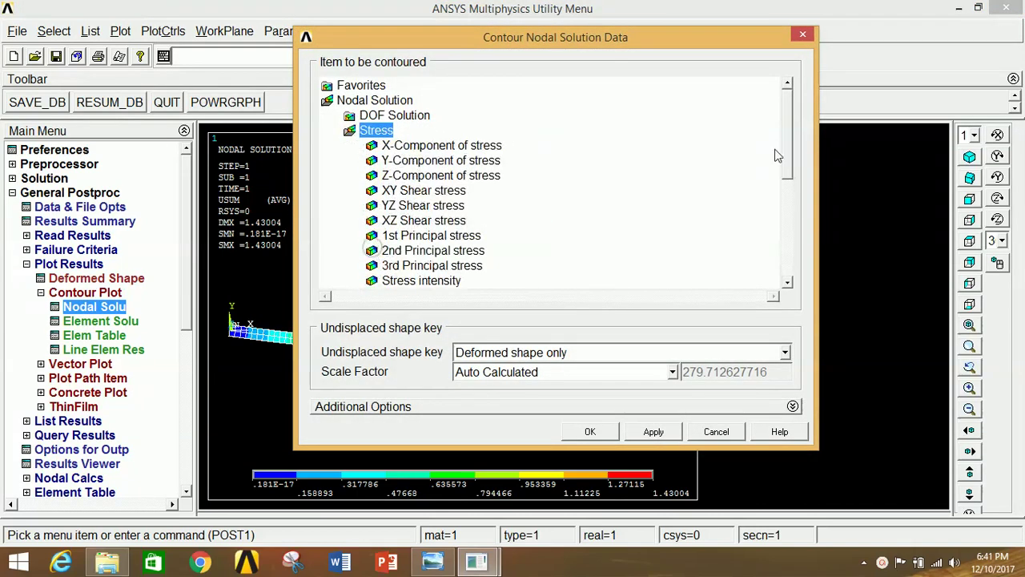
pyautogui.moveTo(785, 143); pyautogui.dragTo(778, 181)
pyautogui.click(462, 224)
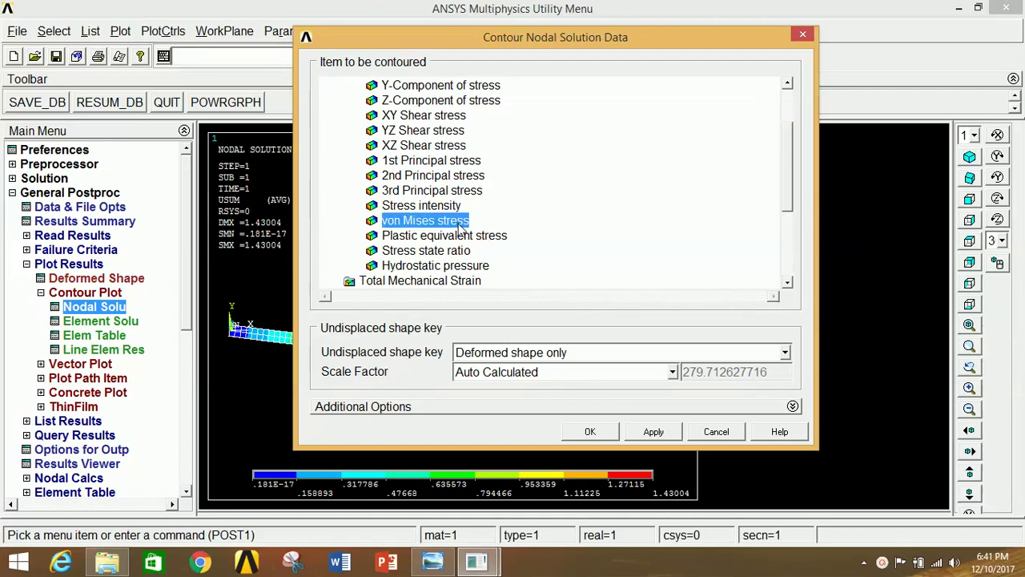
pyautogui.click(590, 430)
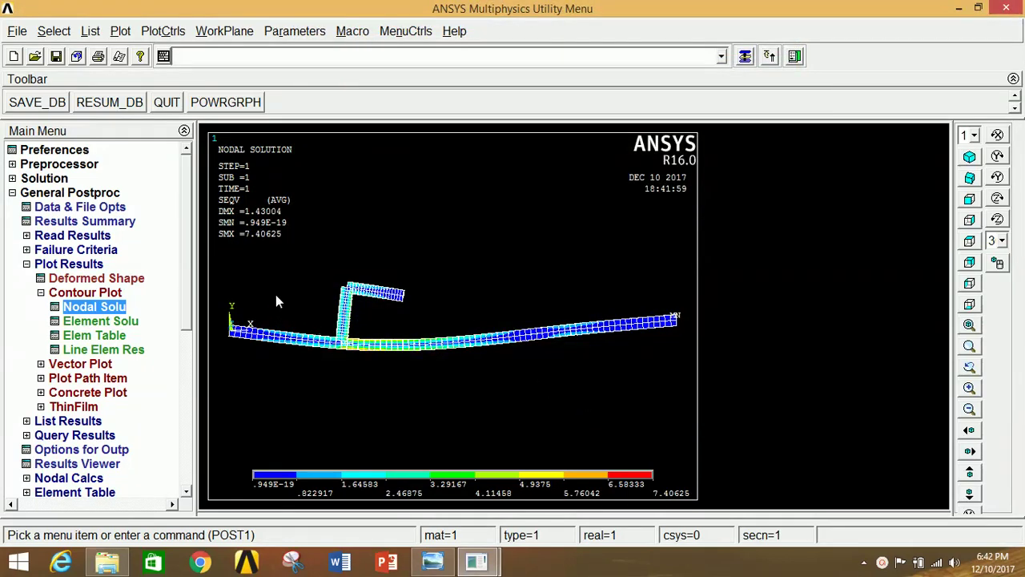
# Step: Plot the line-element results using SMIS3 at node I and SMIS16 at node J on the undeformed shape
pyautogui.click(77, 265)
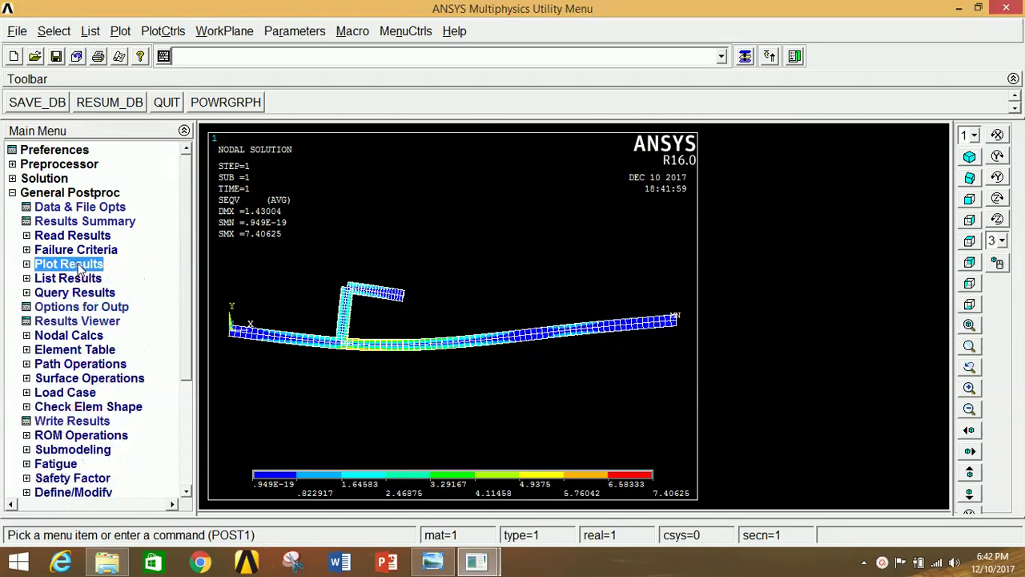
pyautogui.click(77, 265)
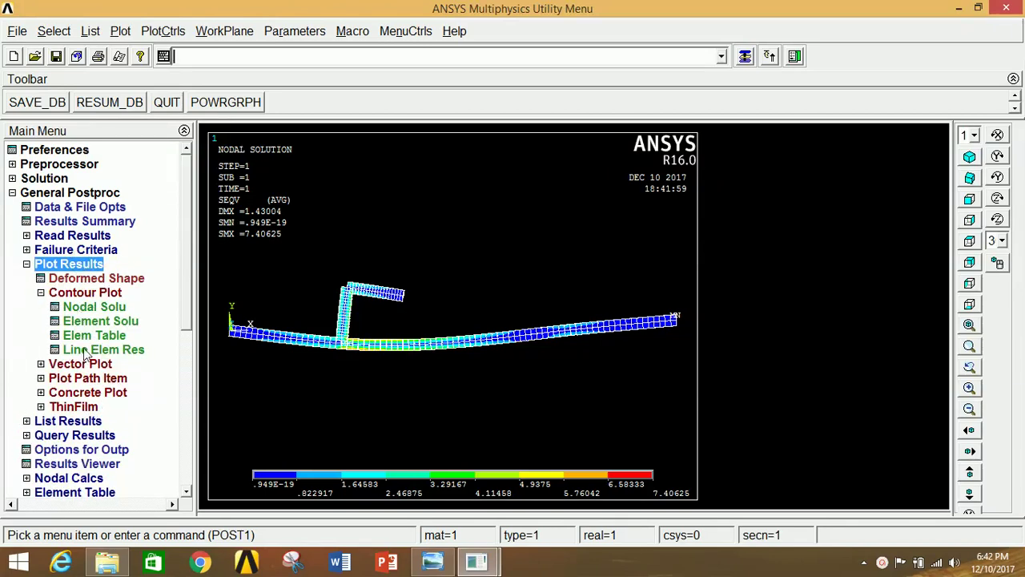
pyautogui.click(84, 351)
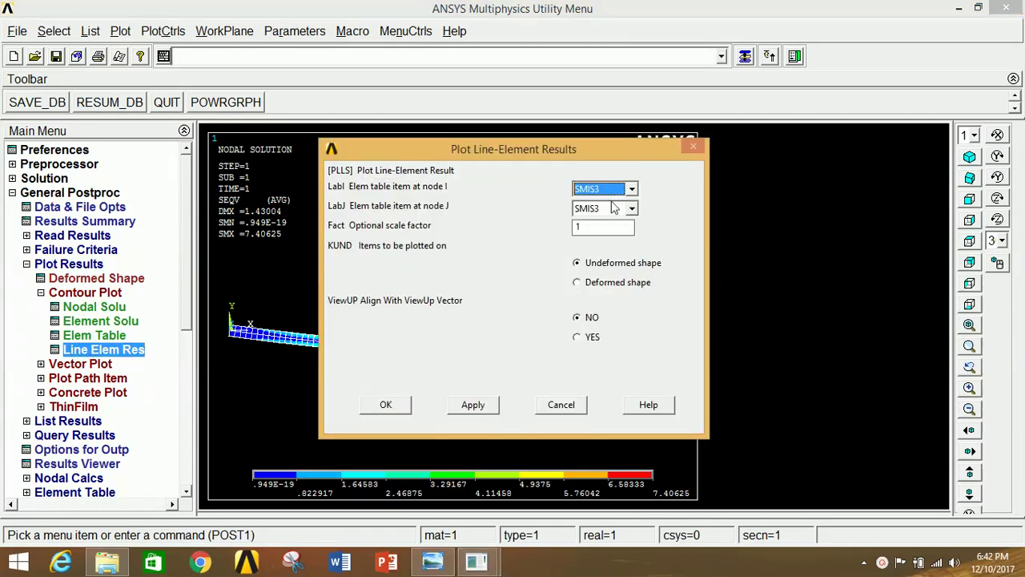
pyautogui.click(608, 211)
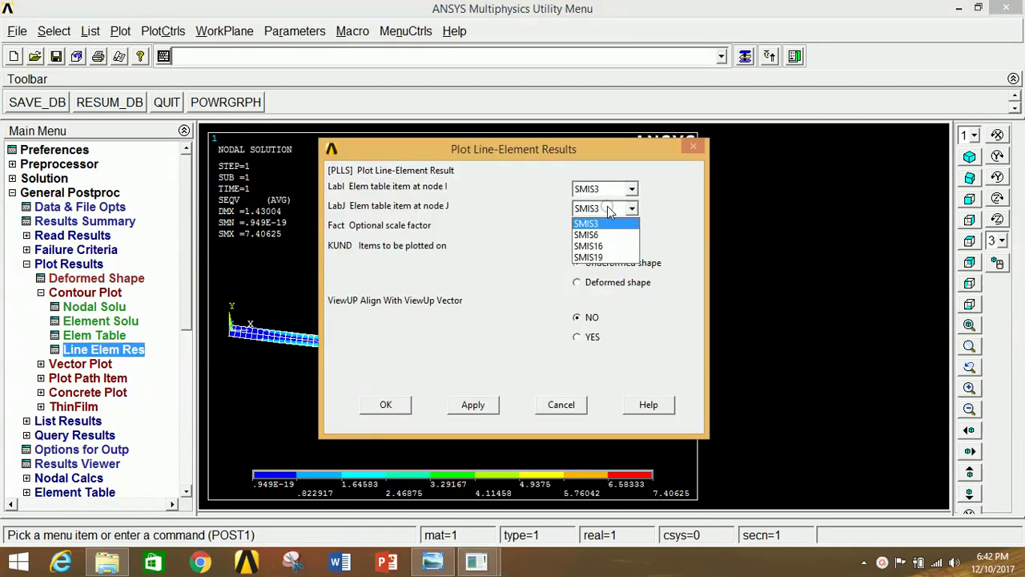
pyautogui.click(611, 247)
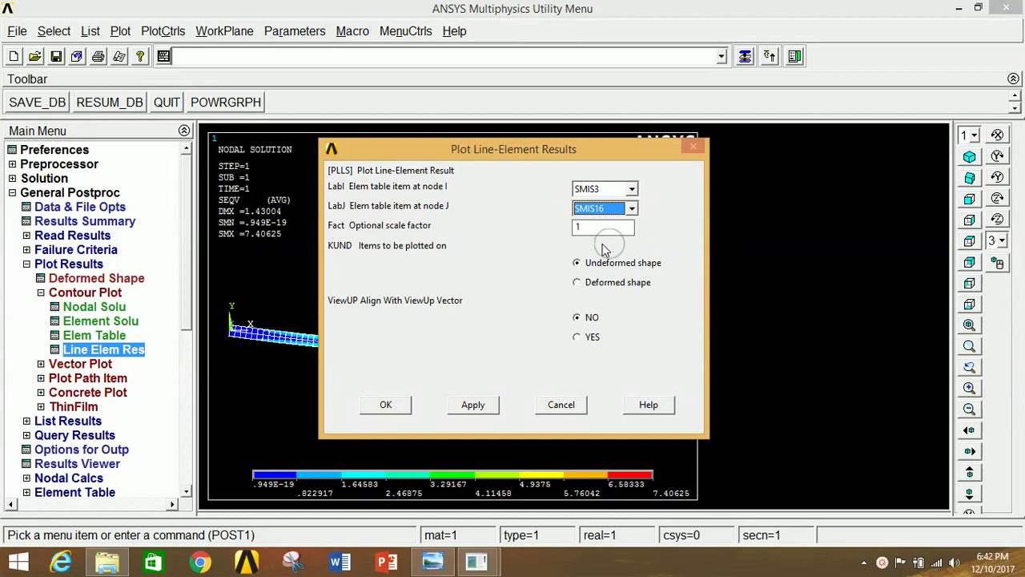
pyautogui.click(388, 404)
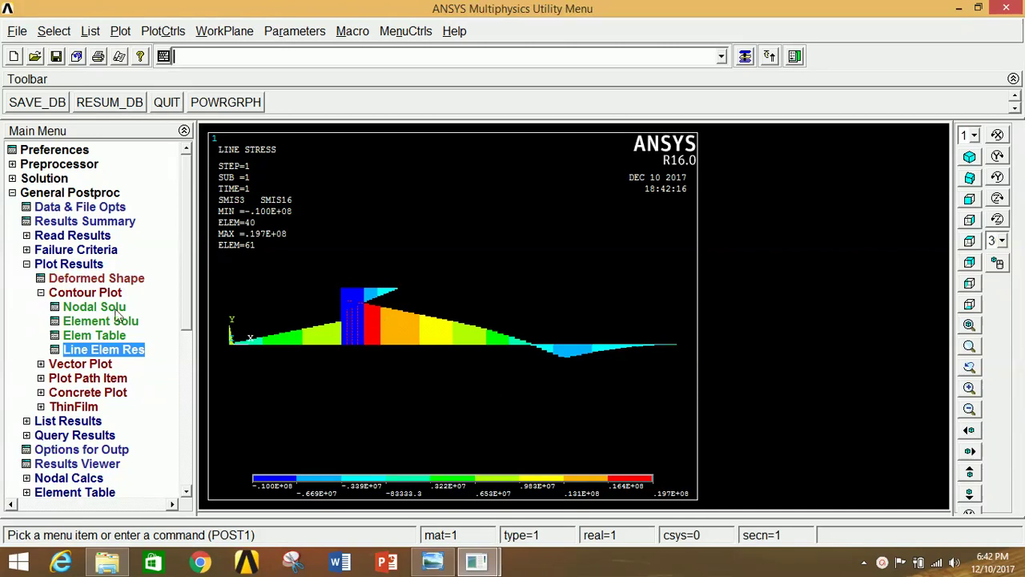
# Step: Plot the line-element results using SMIS6 at node I and SMIS19 at node J on the undeformed shape
pyautogui.click(112, 353)
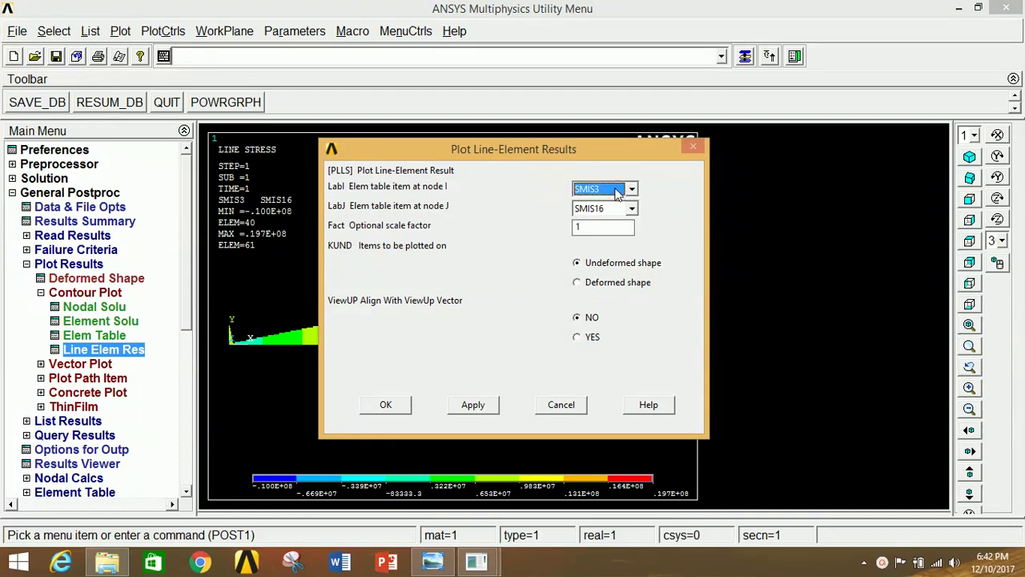
pyautogui.click(617, 190)
pyautogui.click(617, 214)
pyautogui.click(617, 207)
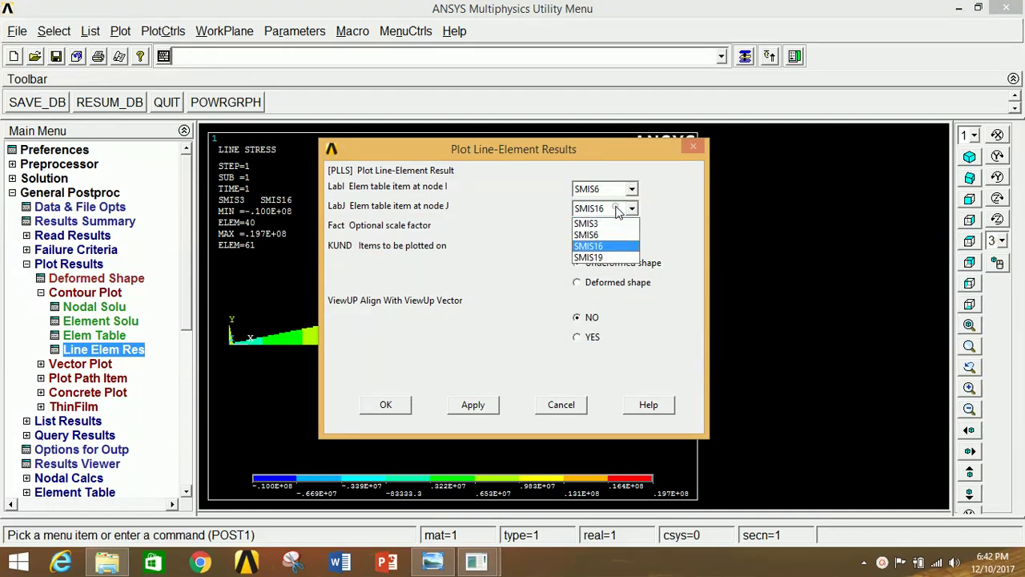
pyautogui.click(616, 257)
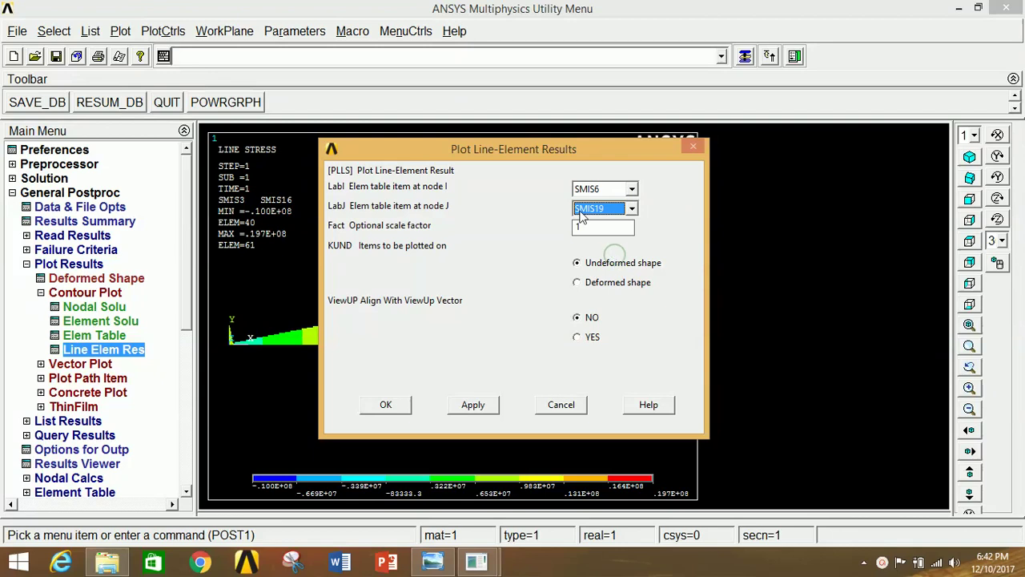
pyautogui.click(385, 405)
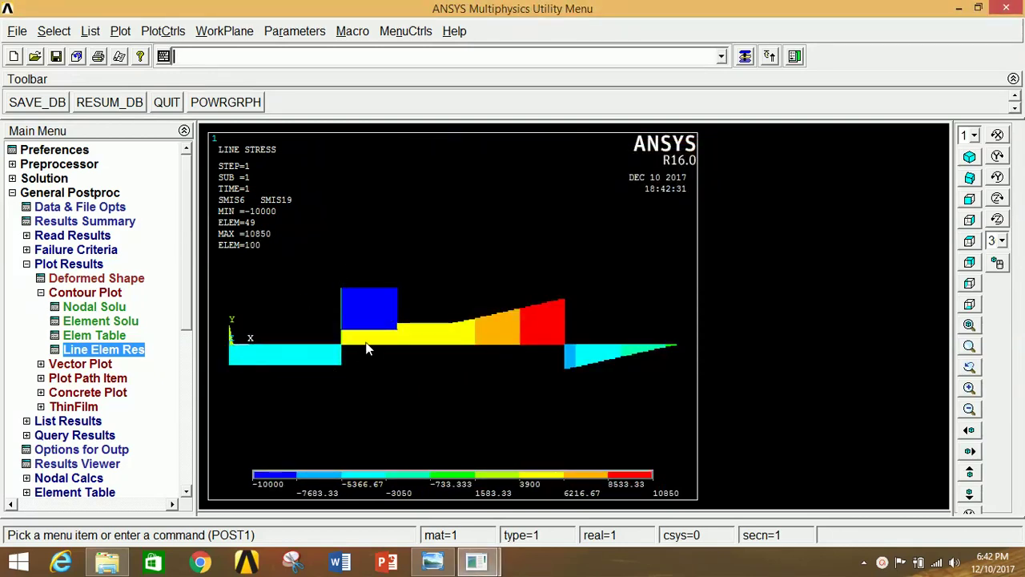
# Step: List the reaction solution per node to read the support reactions, and close the listing
pyautogui.click(76, 264)
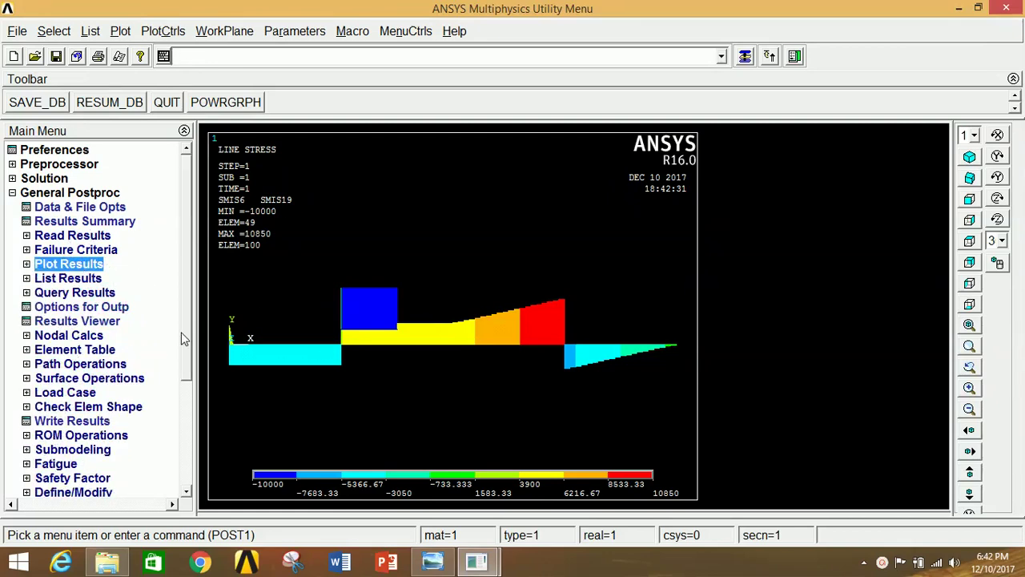
pyautogui.moveTo(190, 339); pyautogui.dragTo(189, 356)
pyautogui.scroll(-1, 189, 356)
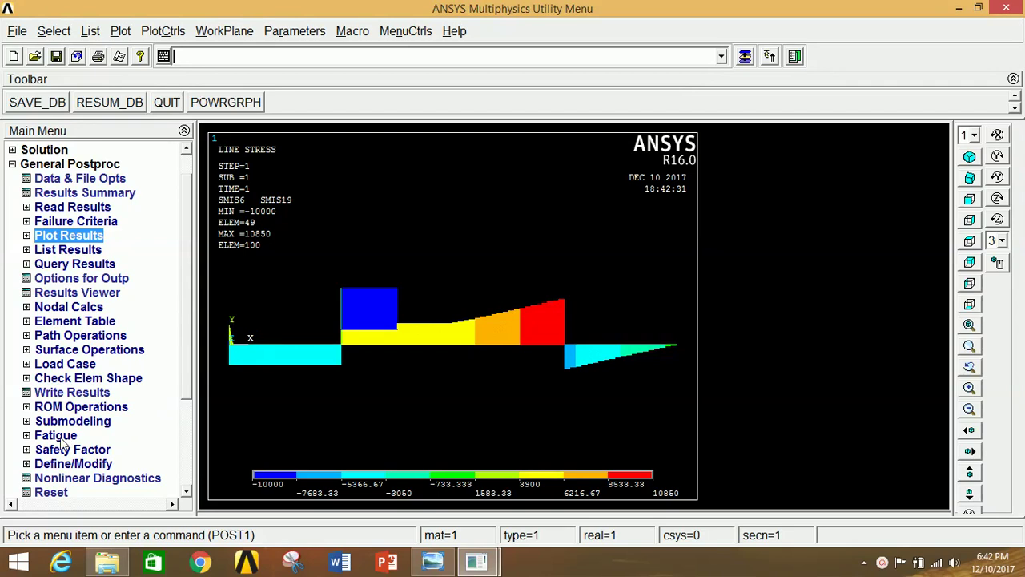
pyautogui.click(62, 250)
pyautogui.click(93, 378)
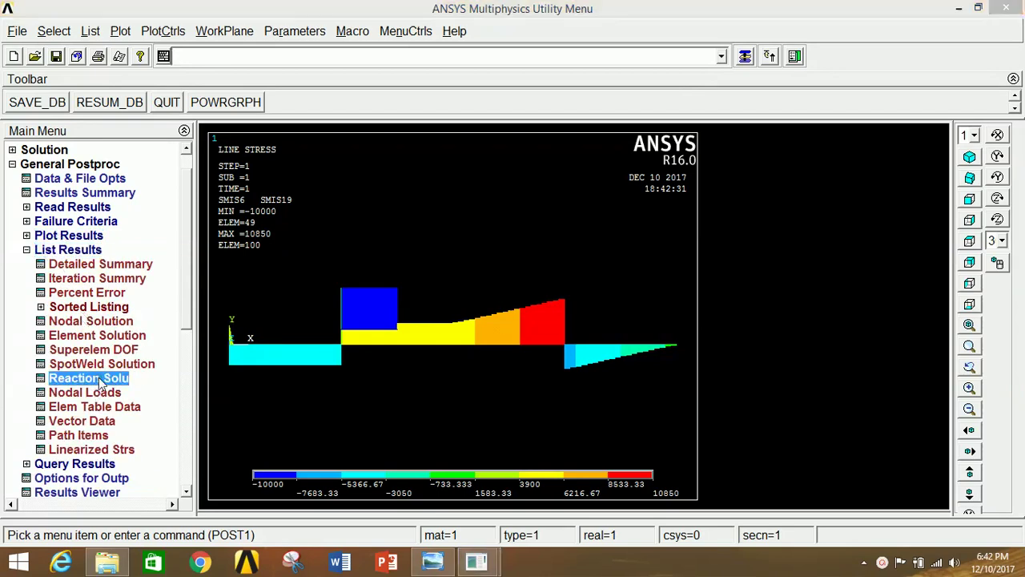
pyautogui.click(391, 373)
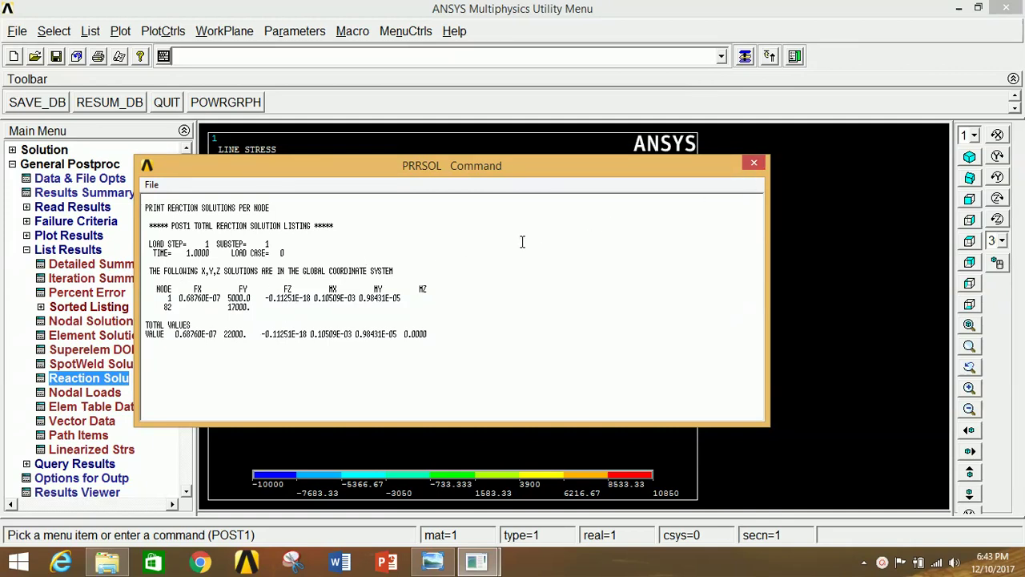
pyautogui.click(756, 163)
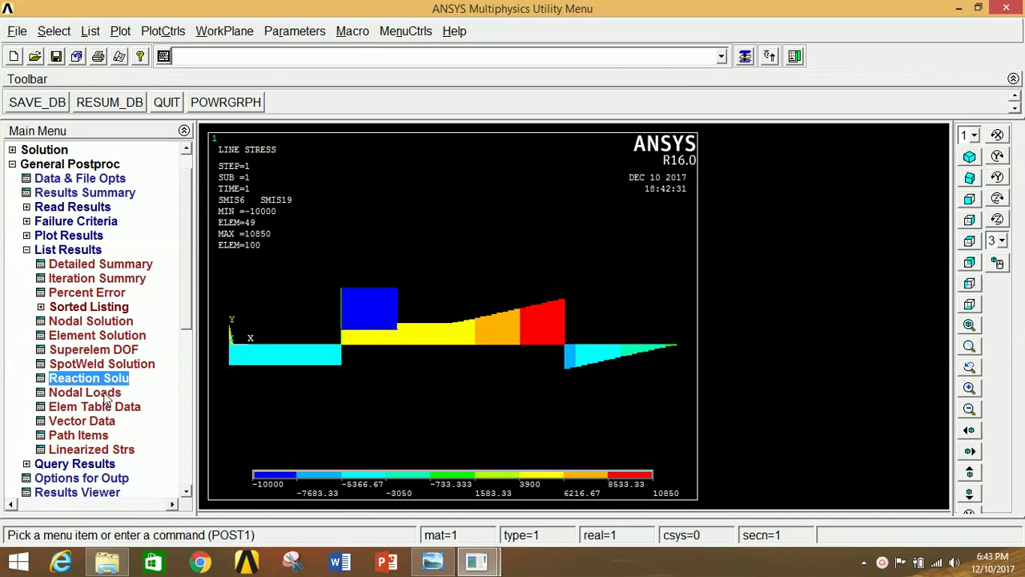
# Step: List the summed nodal loads for all items on the selected nodes, and close the listing
pyautogui.click(88, 393)
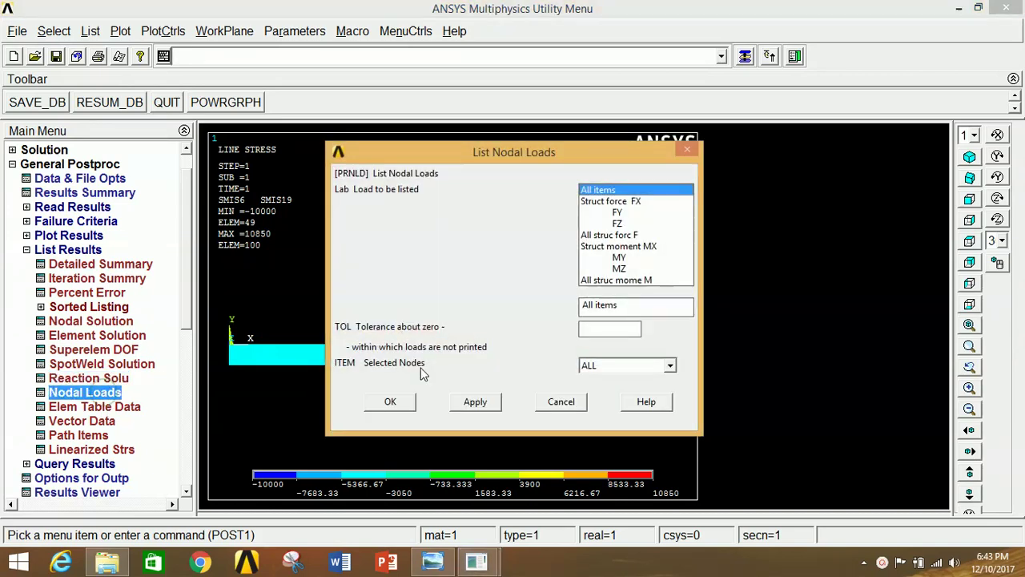
pyautogui.click(386, 402)
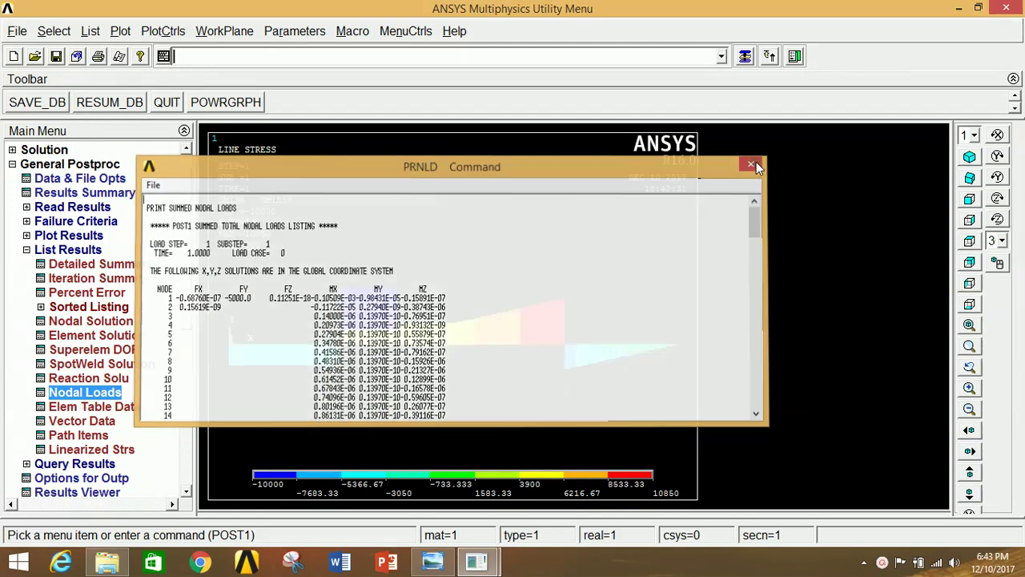
pyautogui.click(754, 163)
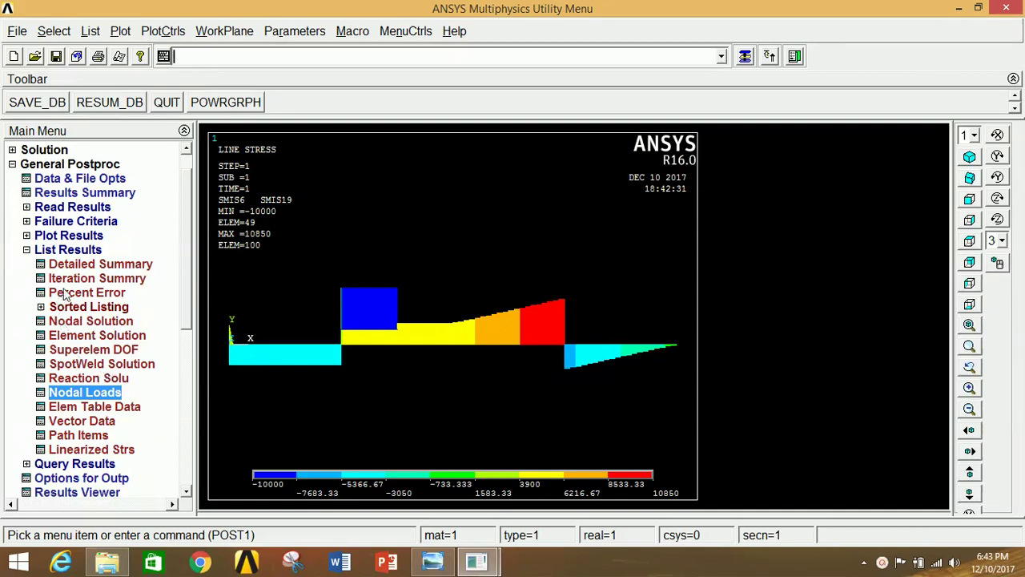
# Step: List the nodal DOF solution for the displacement vector sum, review the nodal values, and close the listing
pyautogui.click(94, 320)
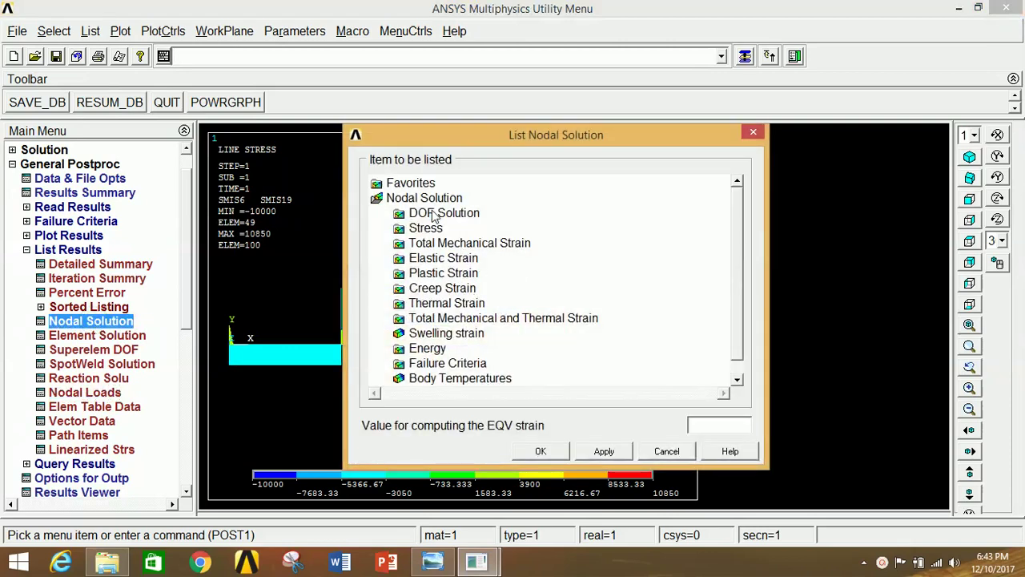
pyautogui.click(437, 213)
pyautogui.click(453, 273)
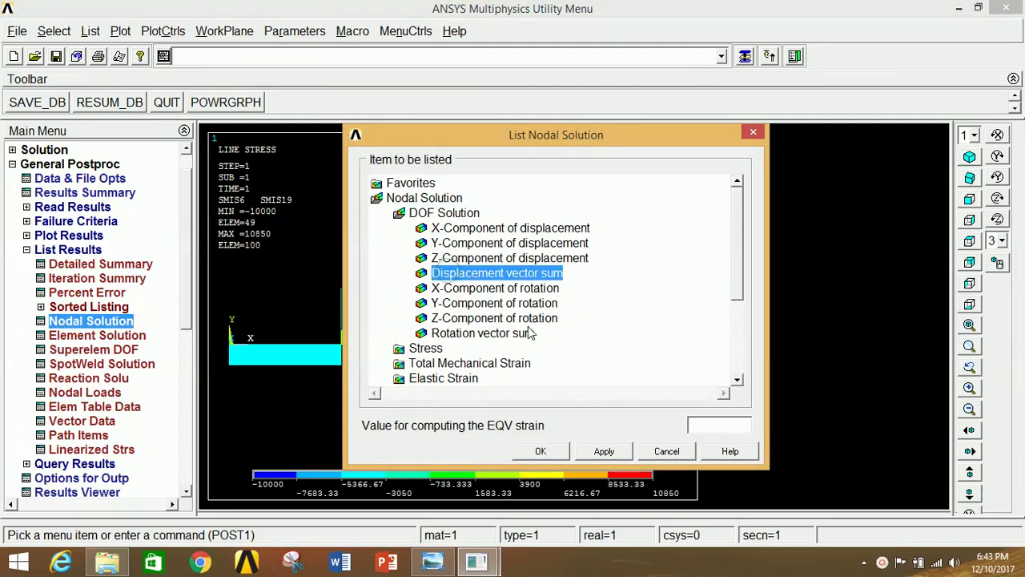
pyautogui.click(539, 452)
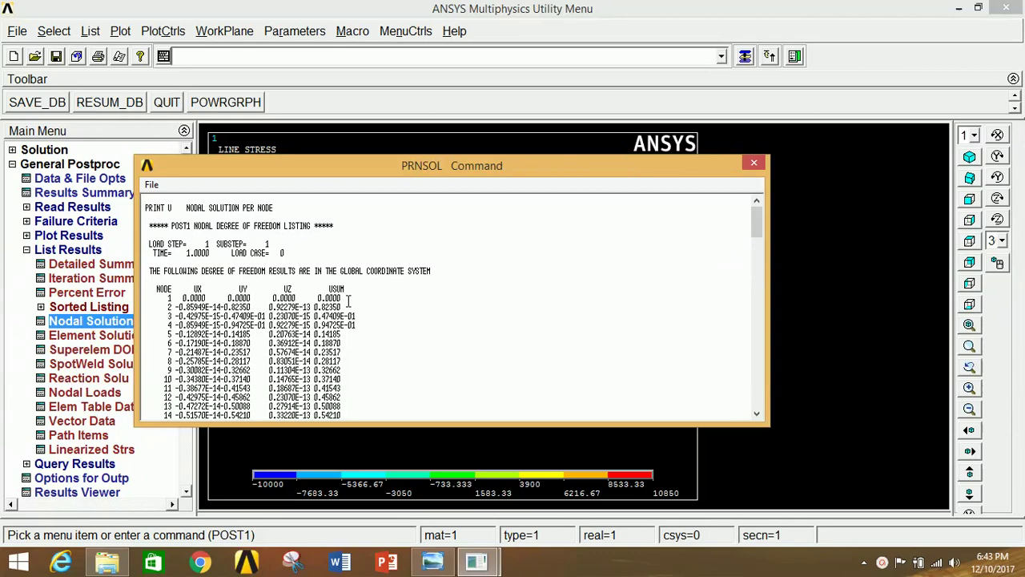
pyautogui.scroll(-20, 319, 331)
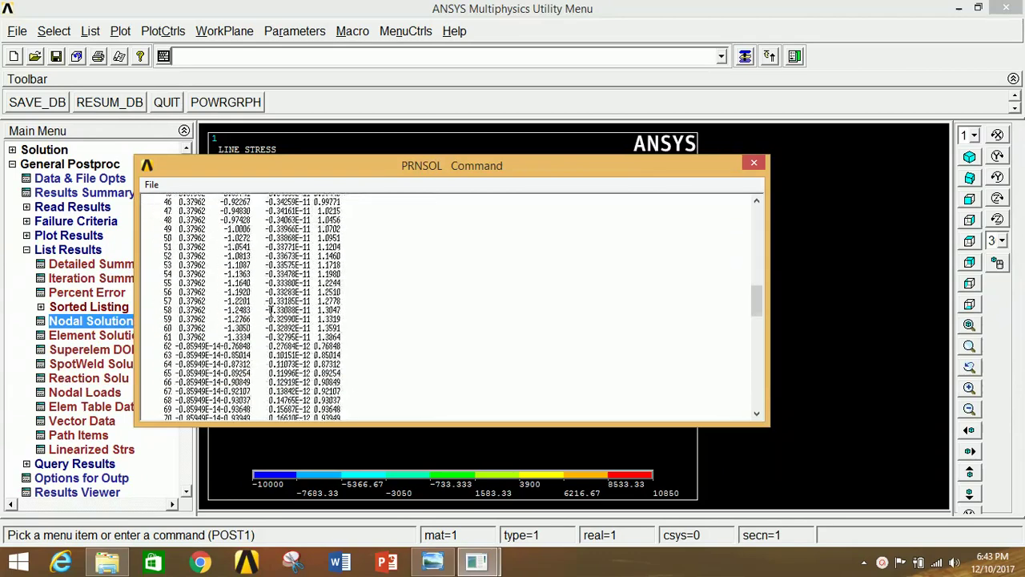
pyautogui.click(754, 163)
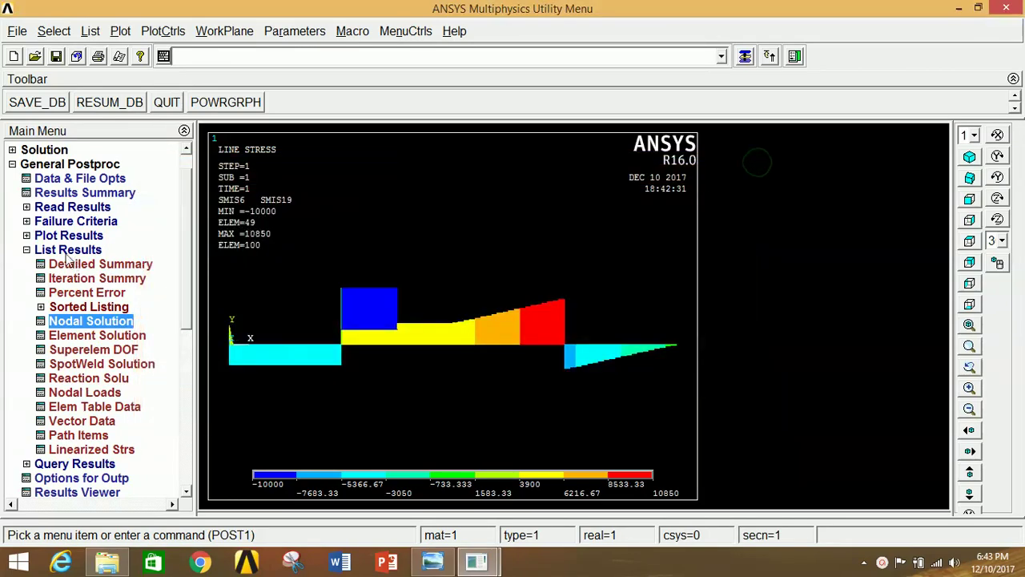
pyautogui.click(68, 250)
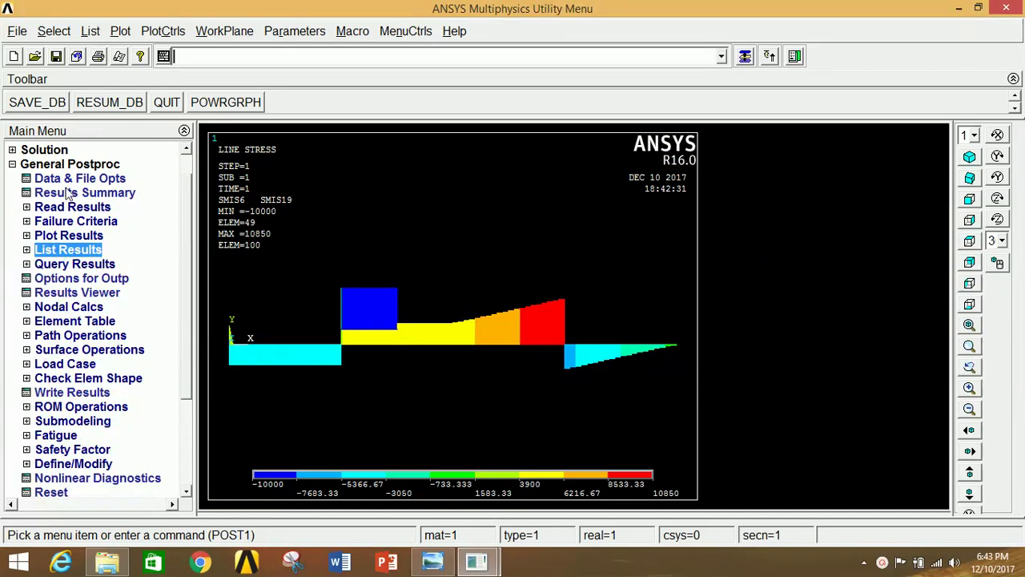